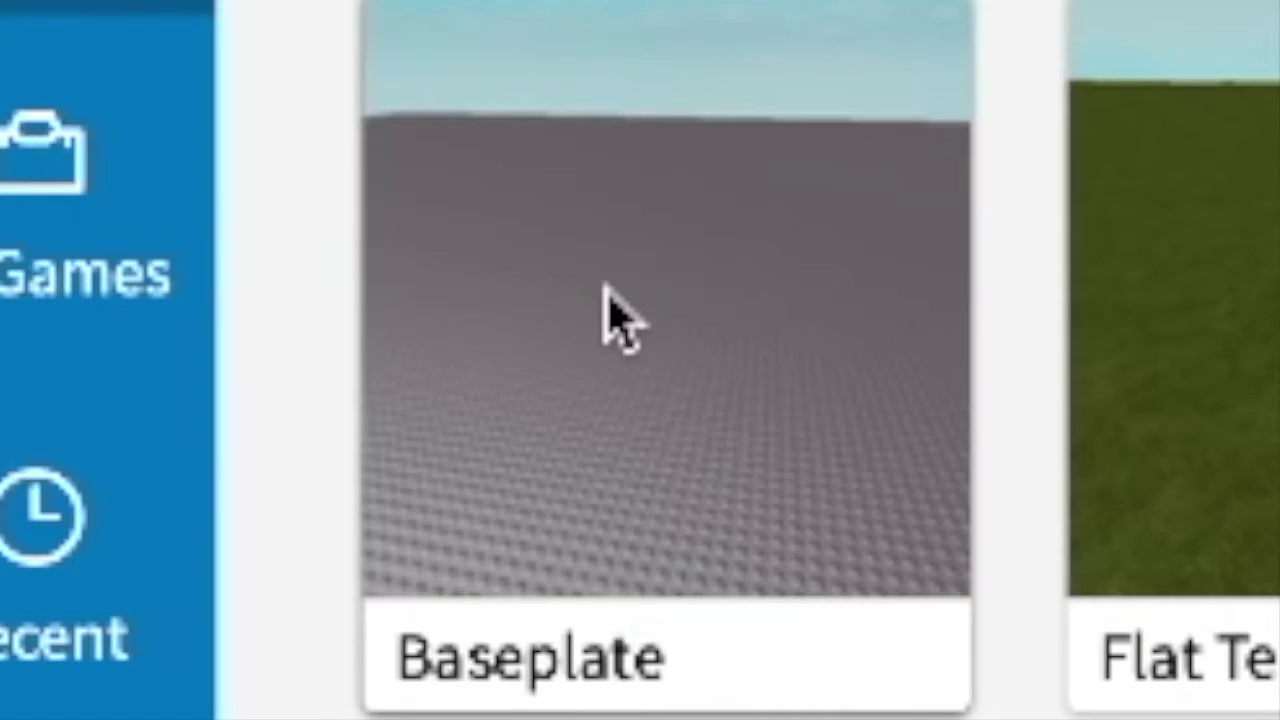
- Create a new place from the Baseplate template and open the Load Character plugin
click(604, 290)
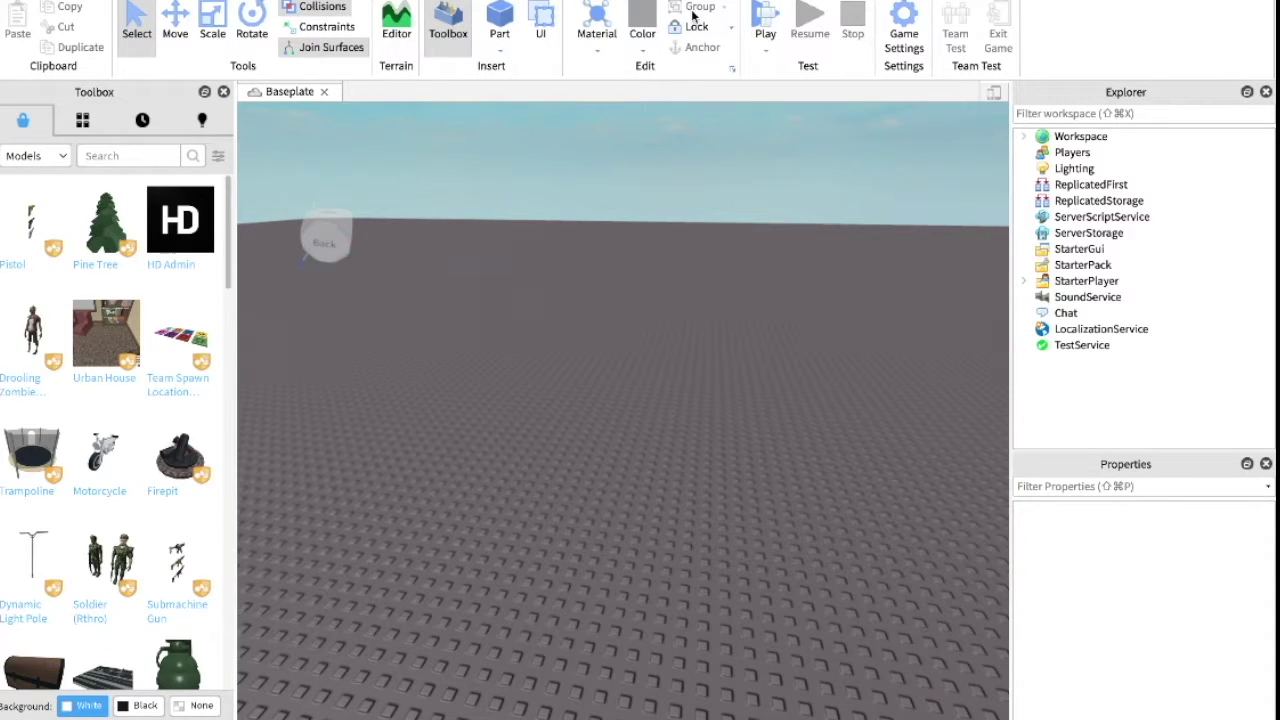
click(300, 2)
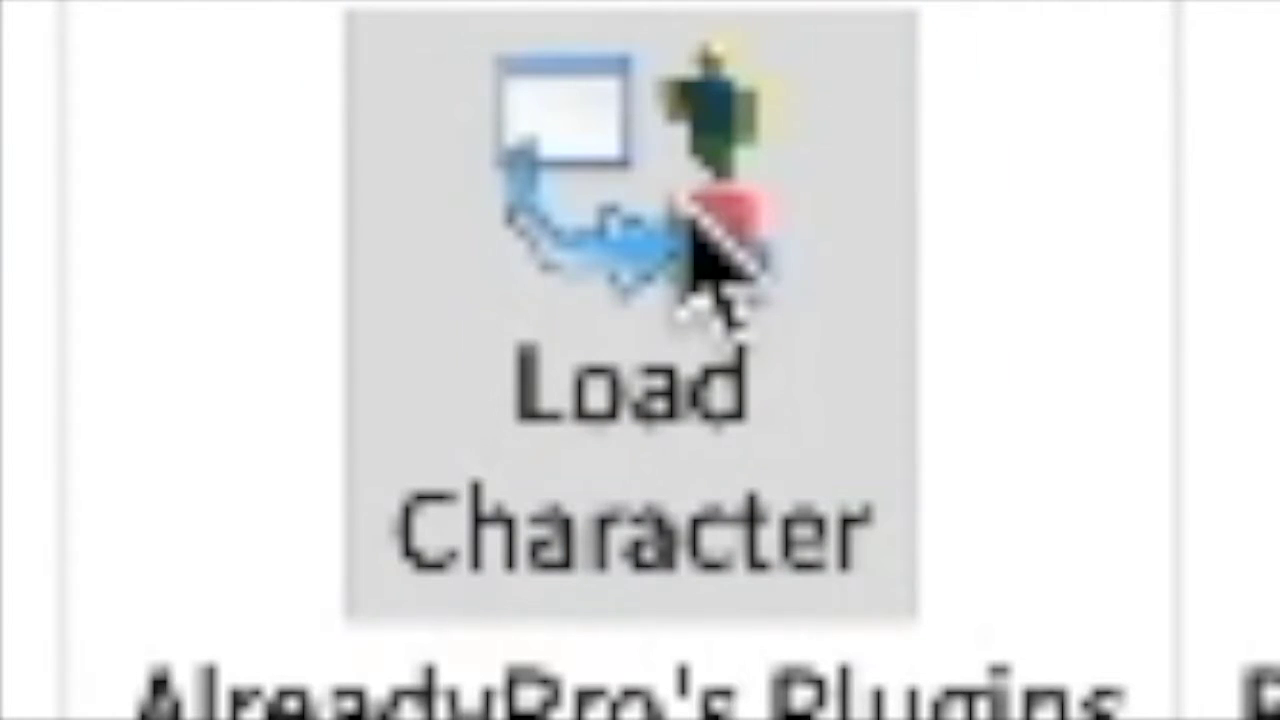
click(684, 200)
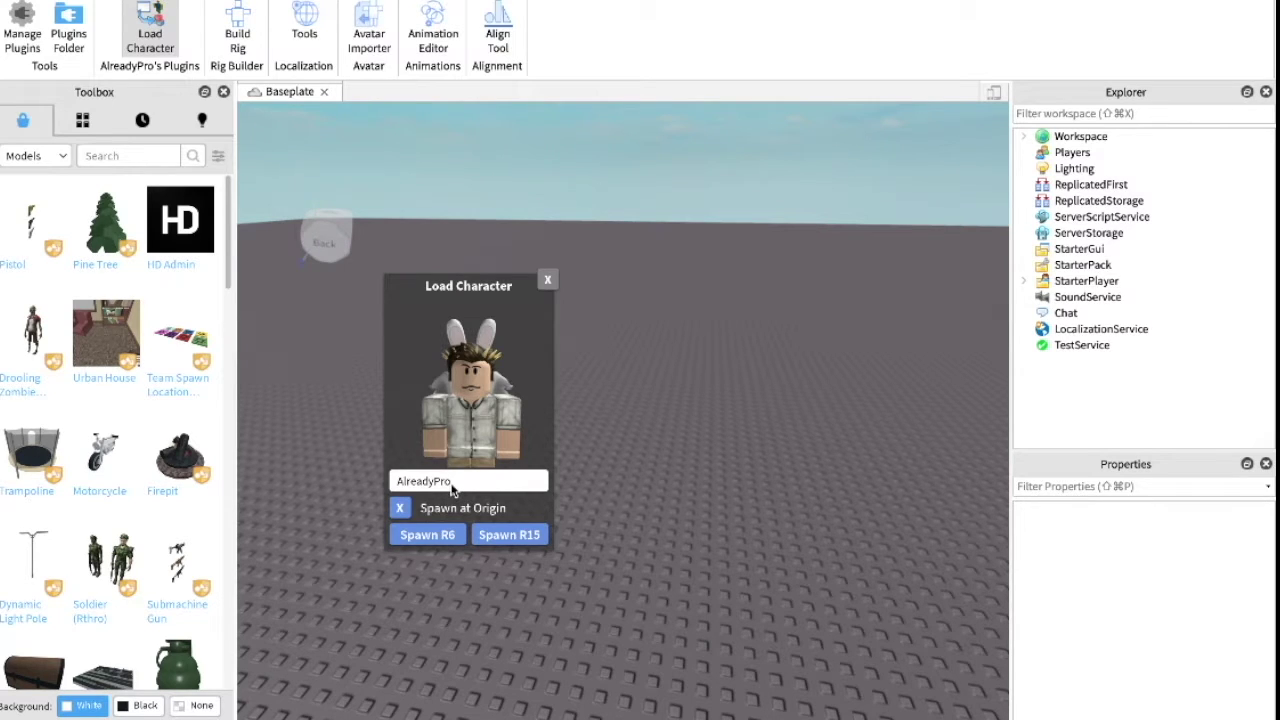
- Load the character hpdudes and spawn it as an R15 model
drag(456, 483, 371, 486)
key(BackSpace)
text(hpdudes)
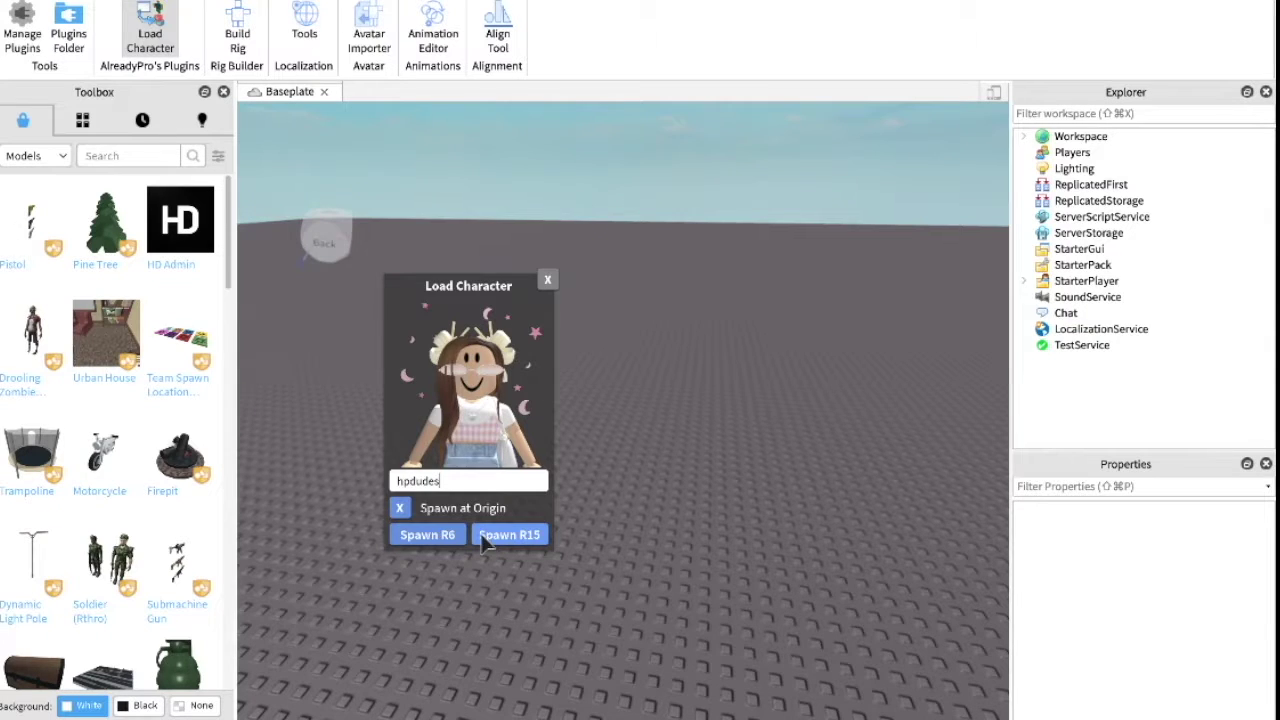
click(360, 300)
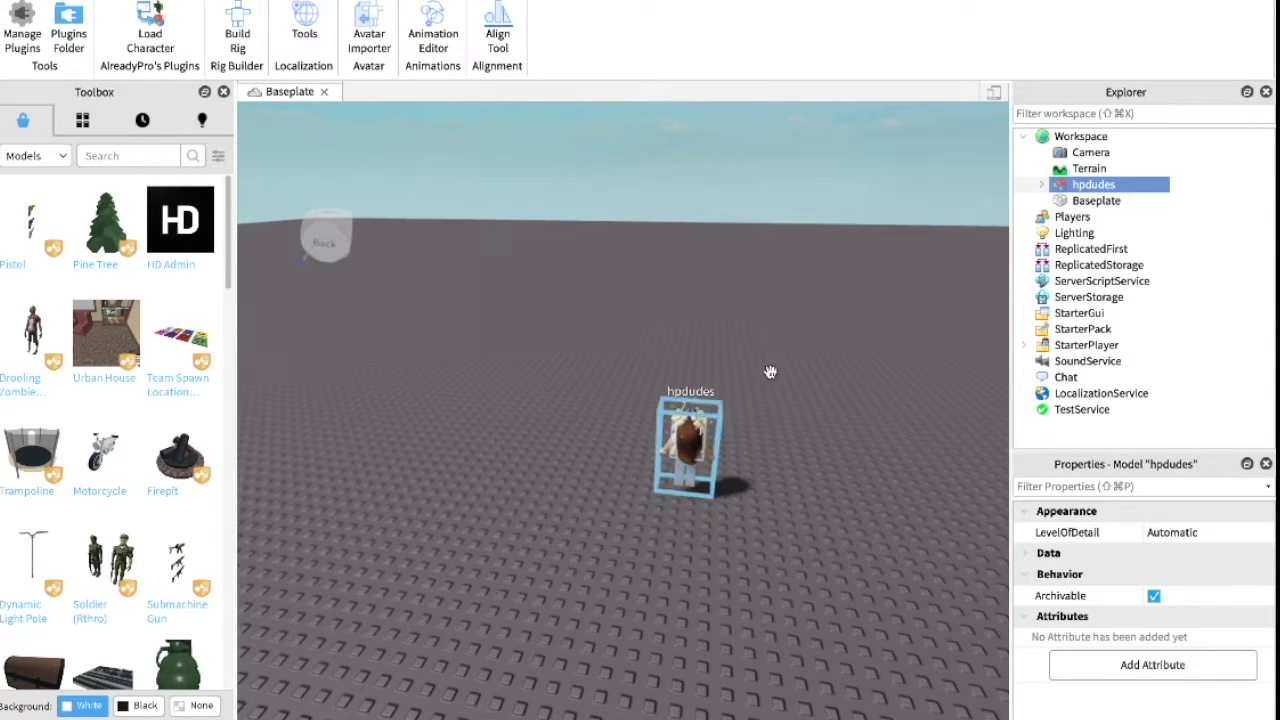
- Export the spawned character model to the Downloads folder under the file name hpdudes
right_click(1089, 183)
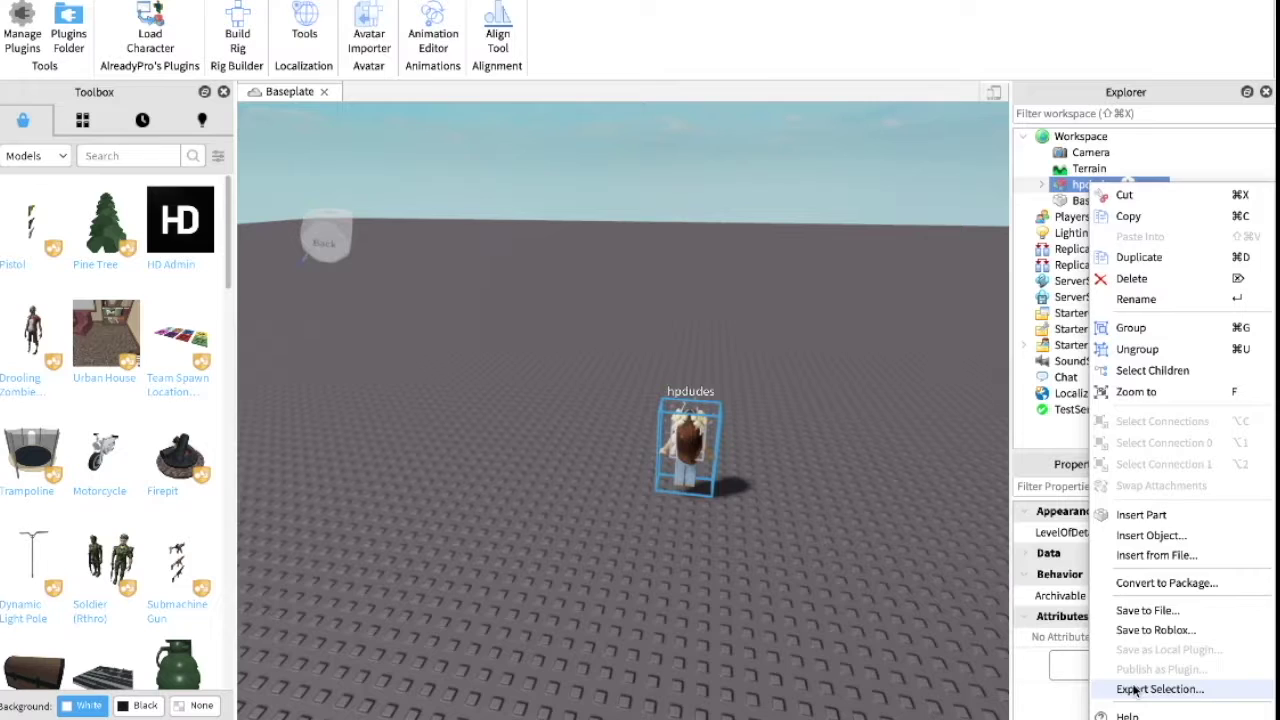
click(1150, 689)
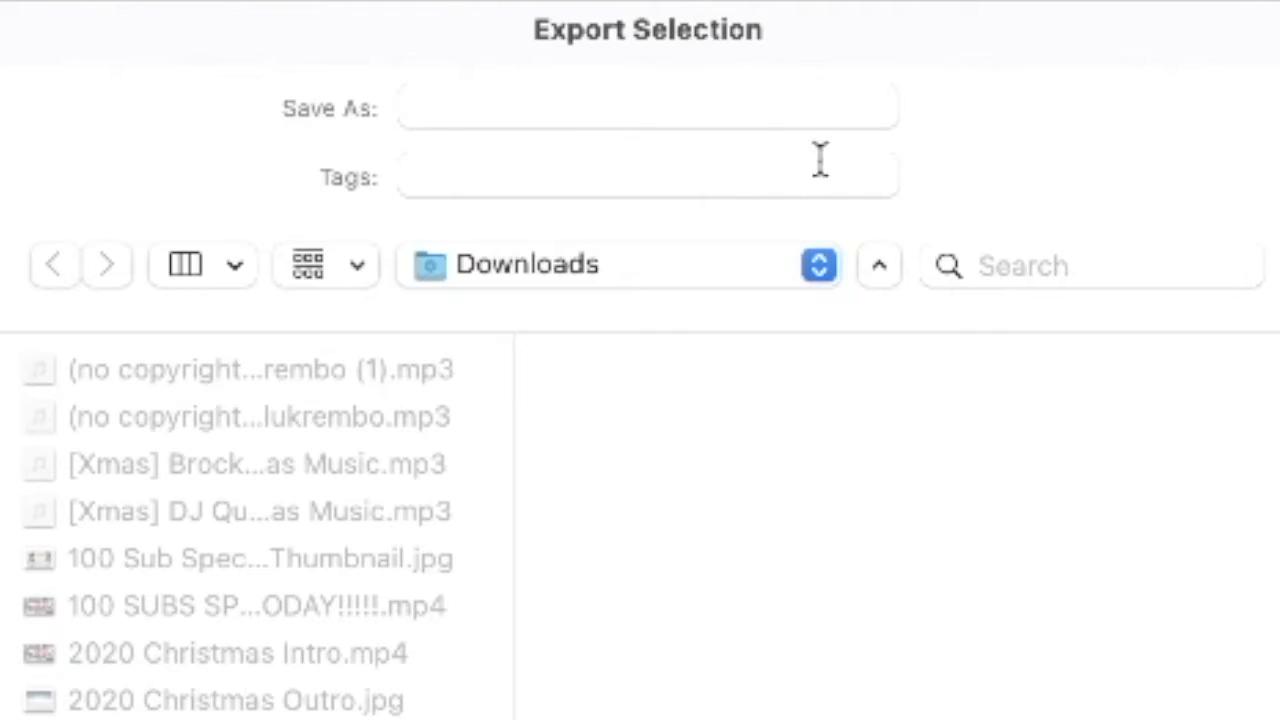
click(634, 126)
text(hpdudes)
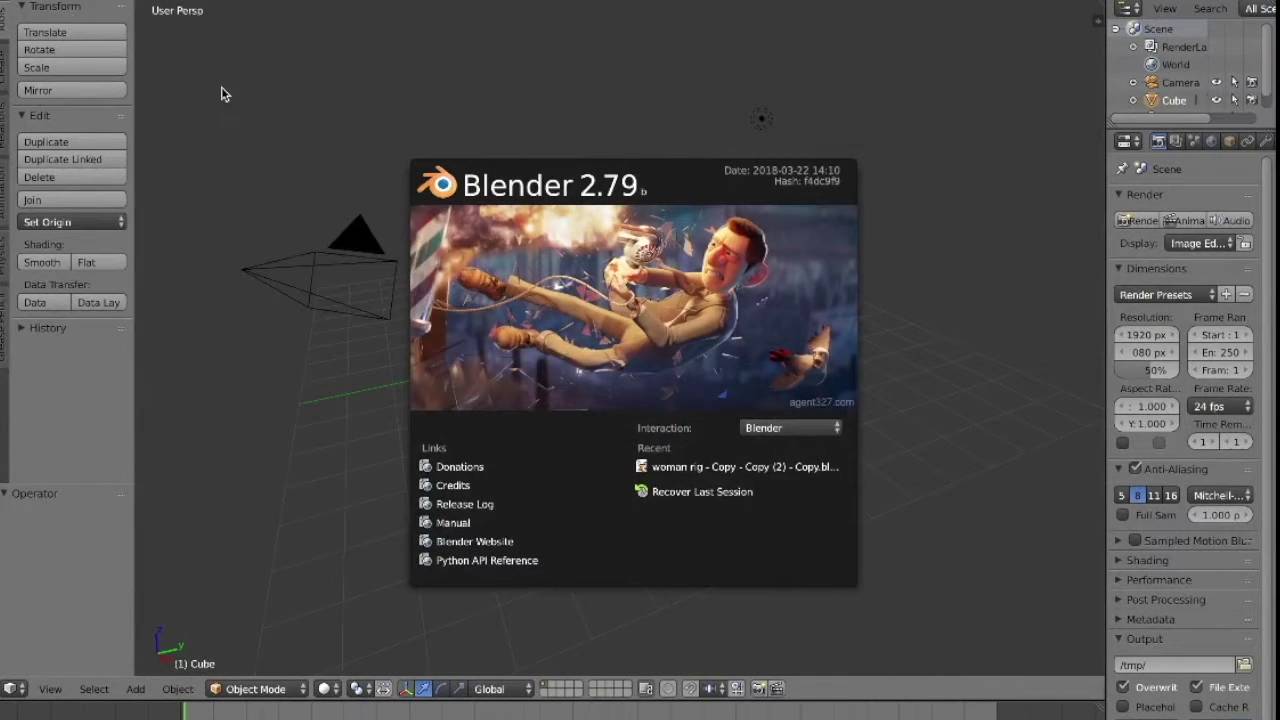
- Switch to Blender, dismiss the splash screen and delete the default cube
click(224, 95)
key(x)
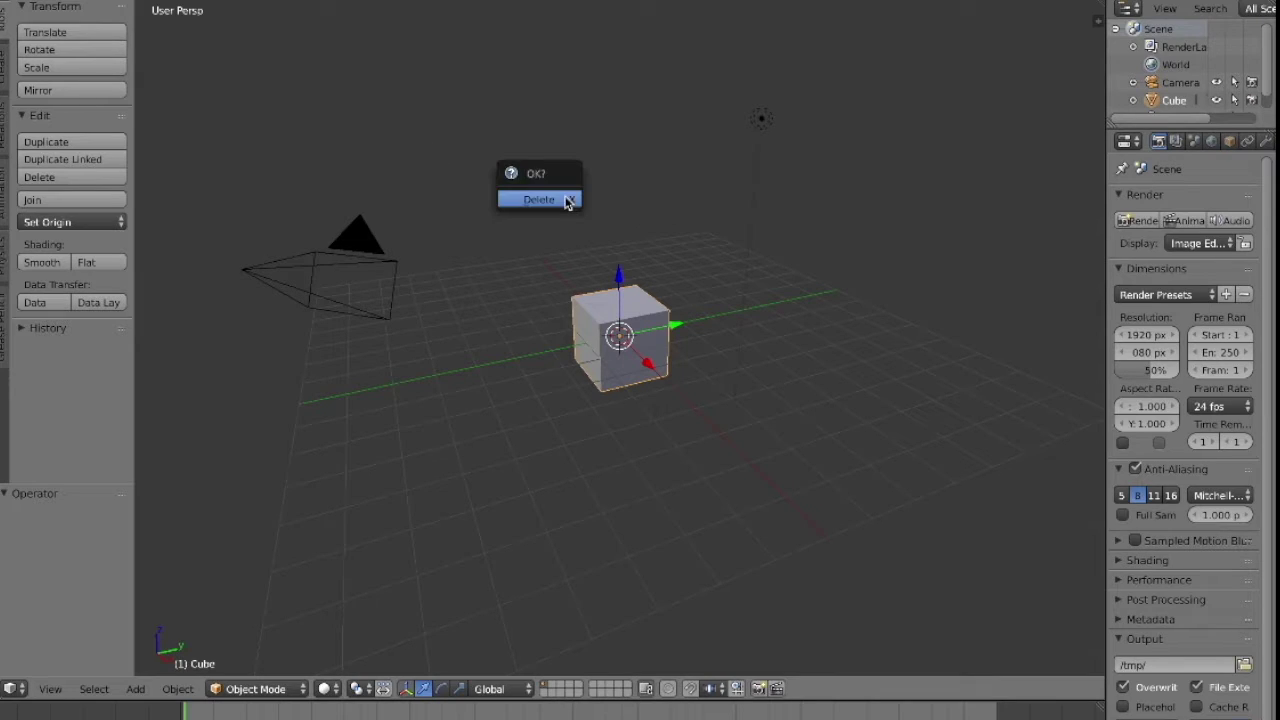
click(566, 200)
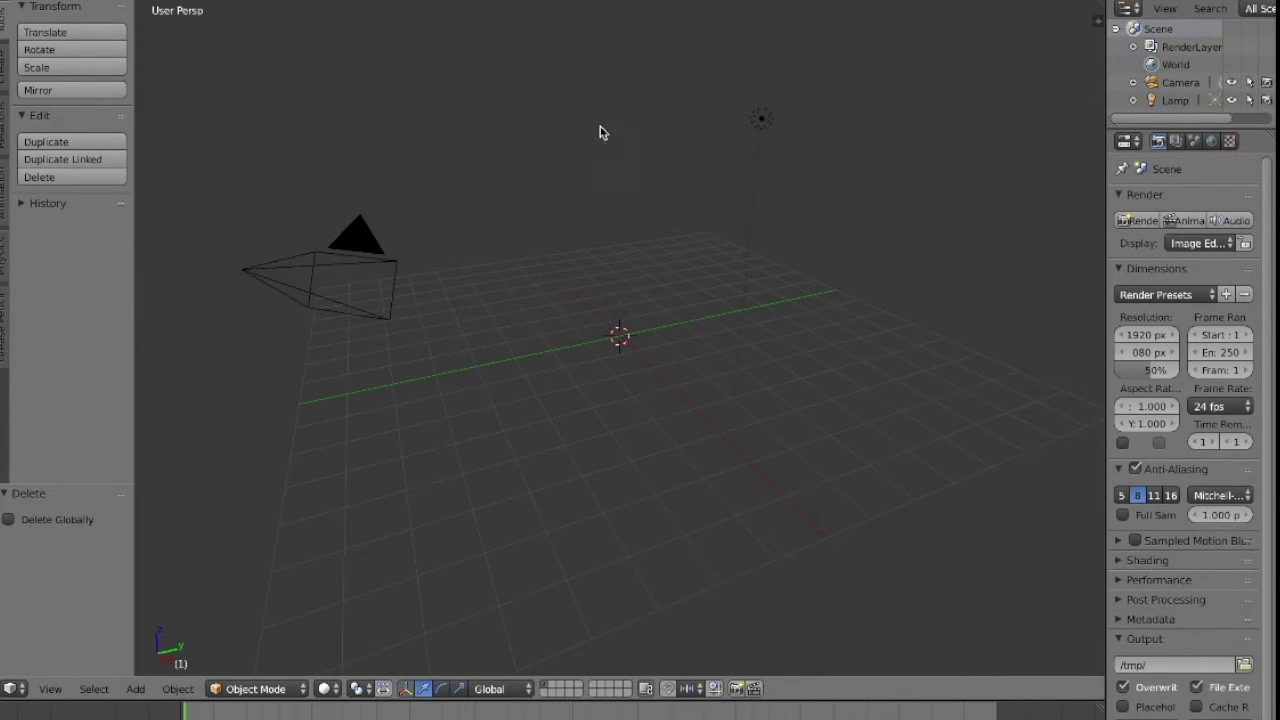
- Set the render engine to Cycles Render and the viewport shading to Material
click(462, 90)
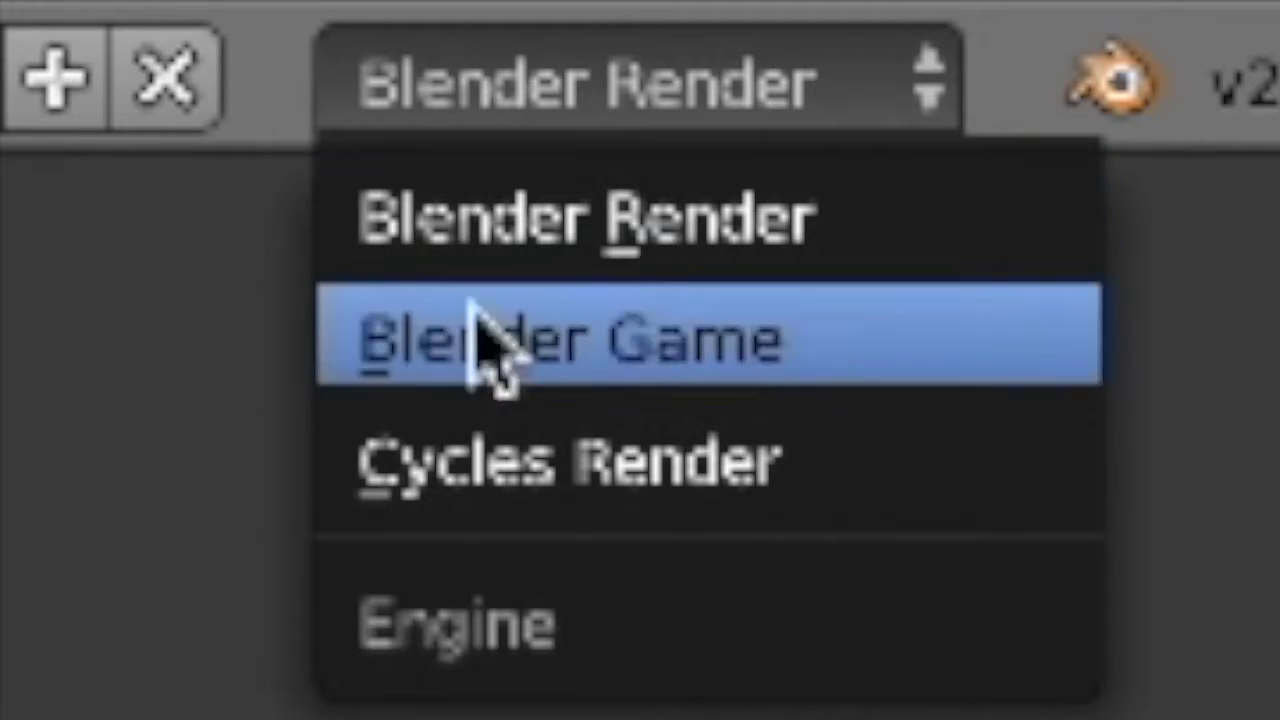
click(505, 478)
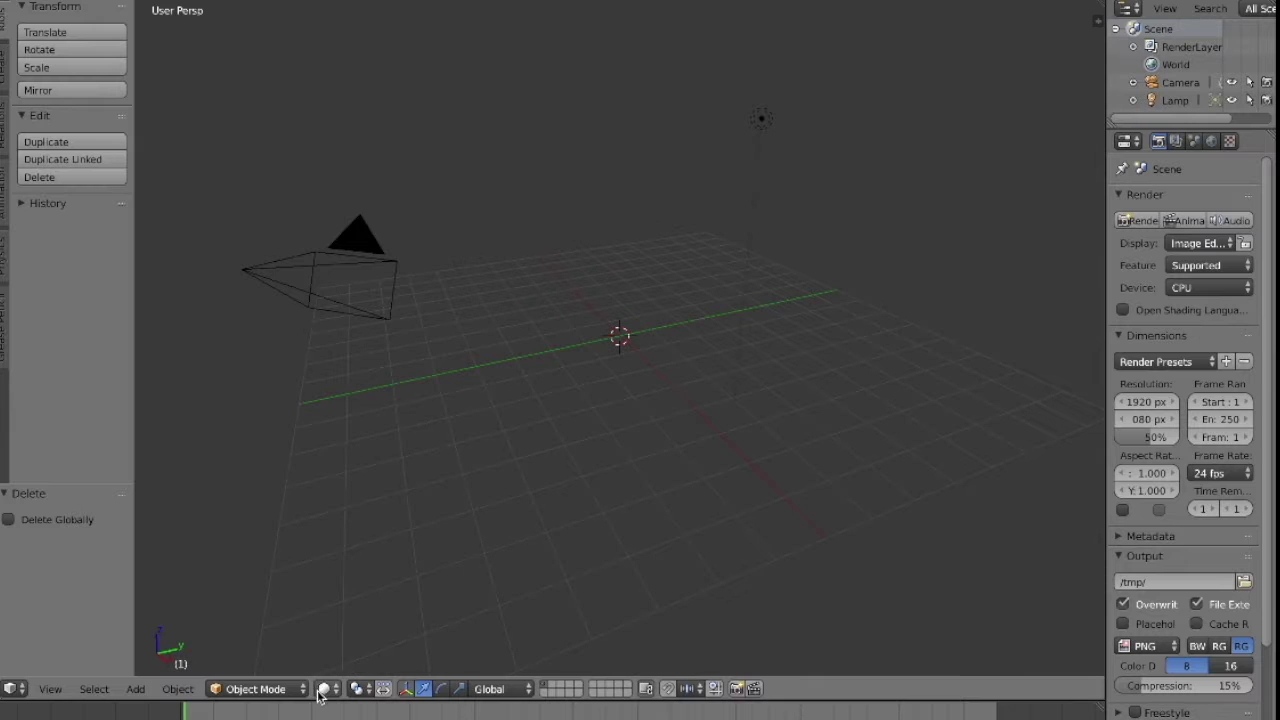
click(324, 688)
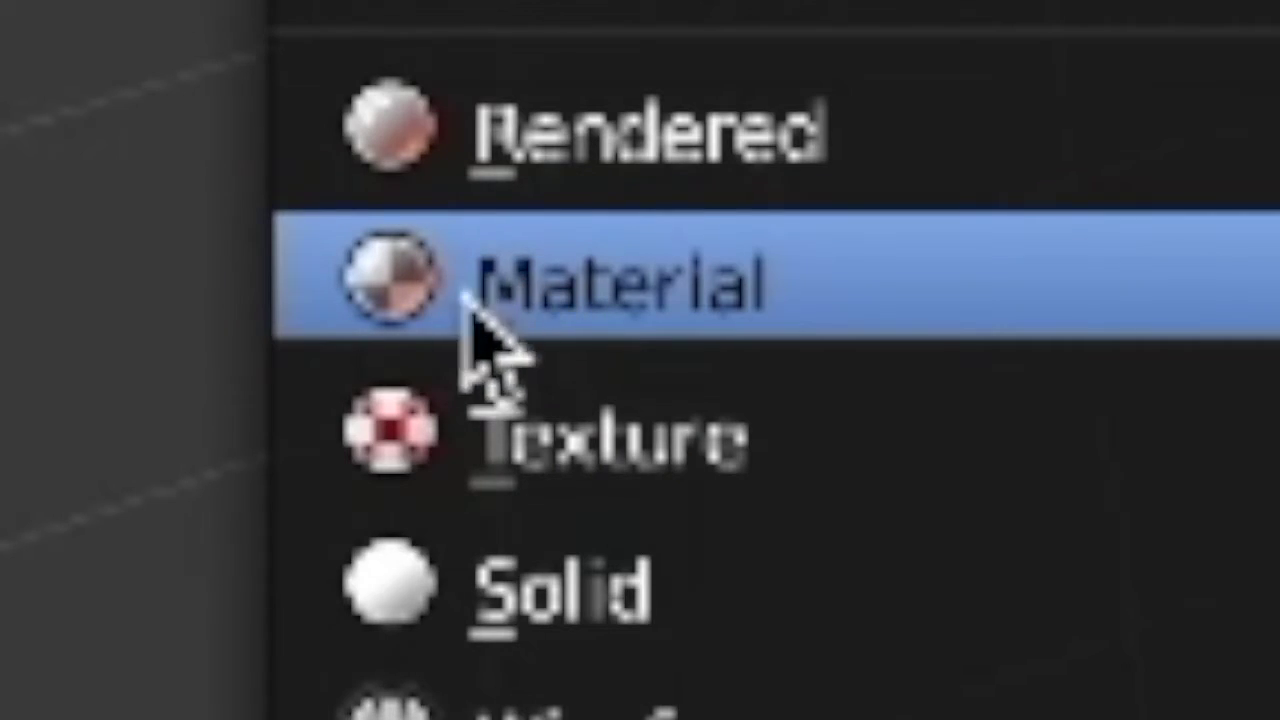
click(482, 314)
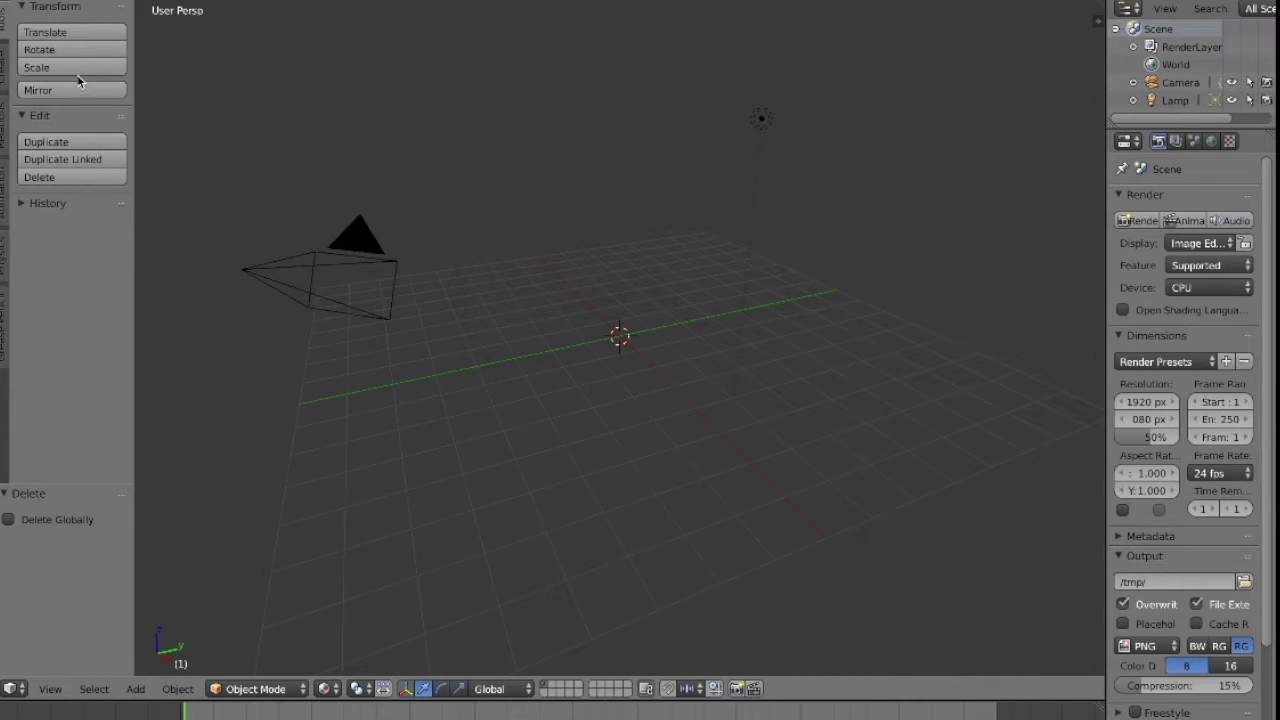
- Import the exported Roblox character as a Wavefront (.obj) file
click(48, 1)
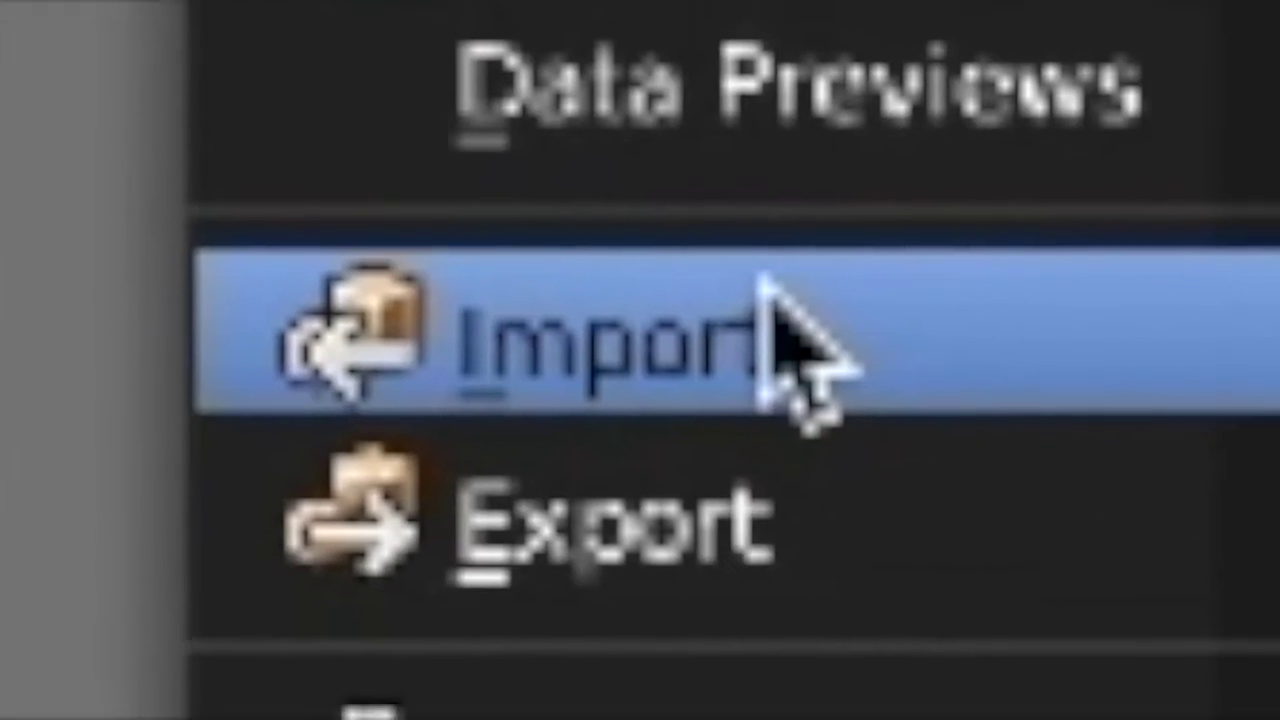
mouse_move(615, 520)
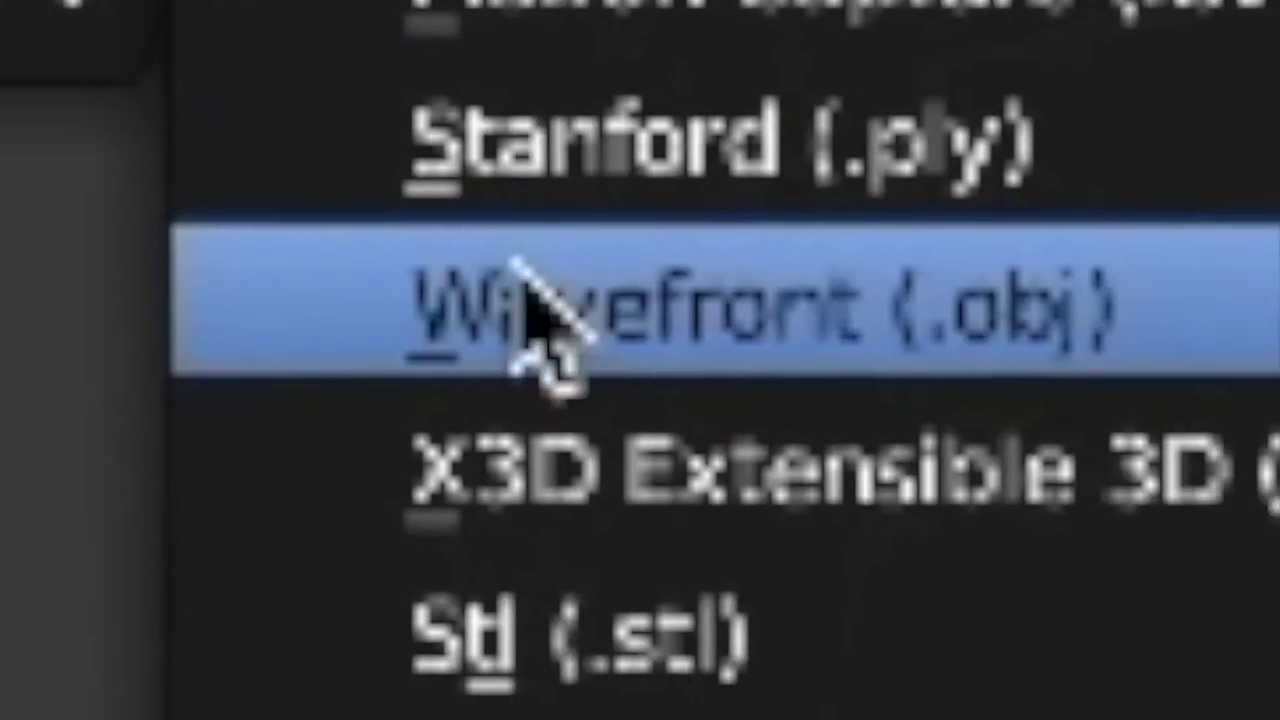
click(530, 300)
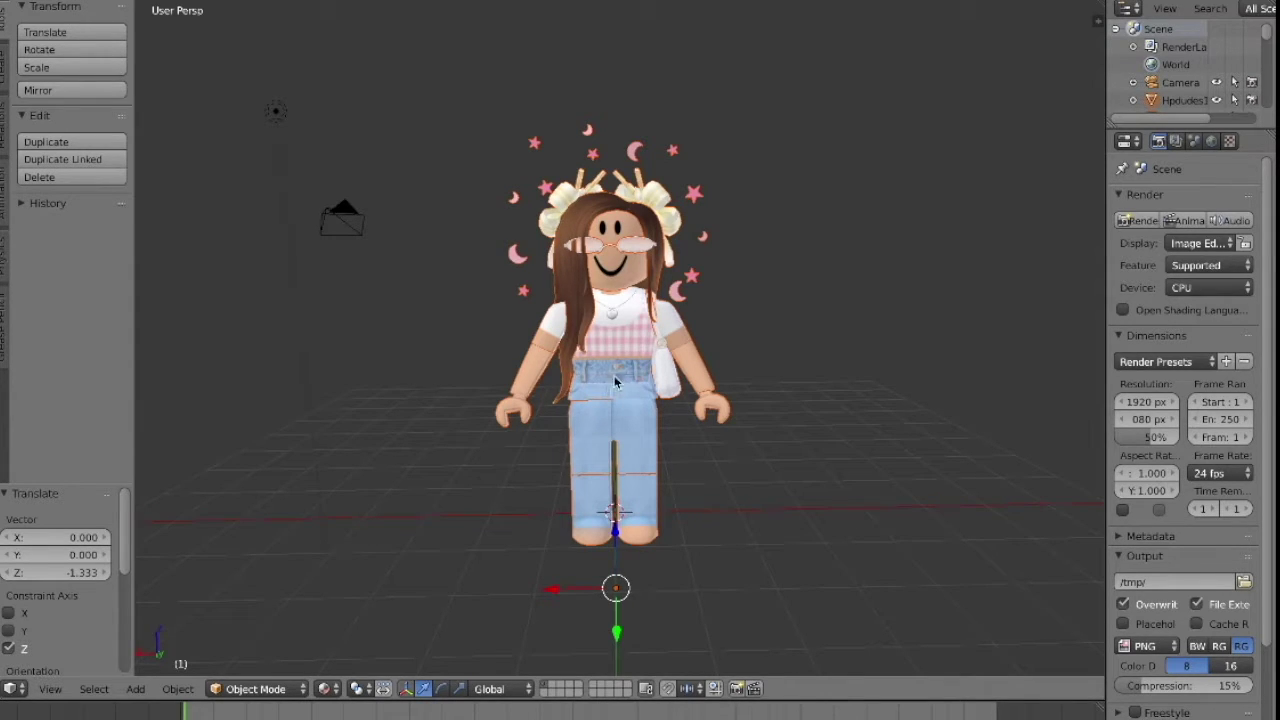
- Set the world surface color to a light pink at full brightness
click(1211, 142)
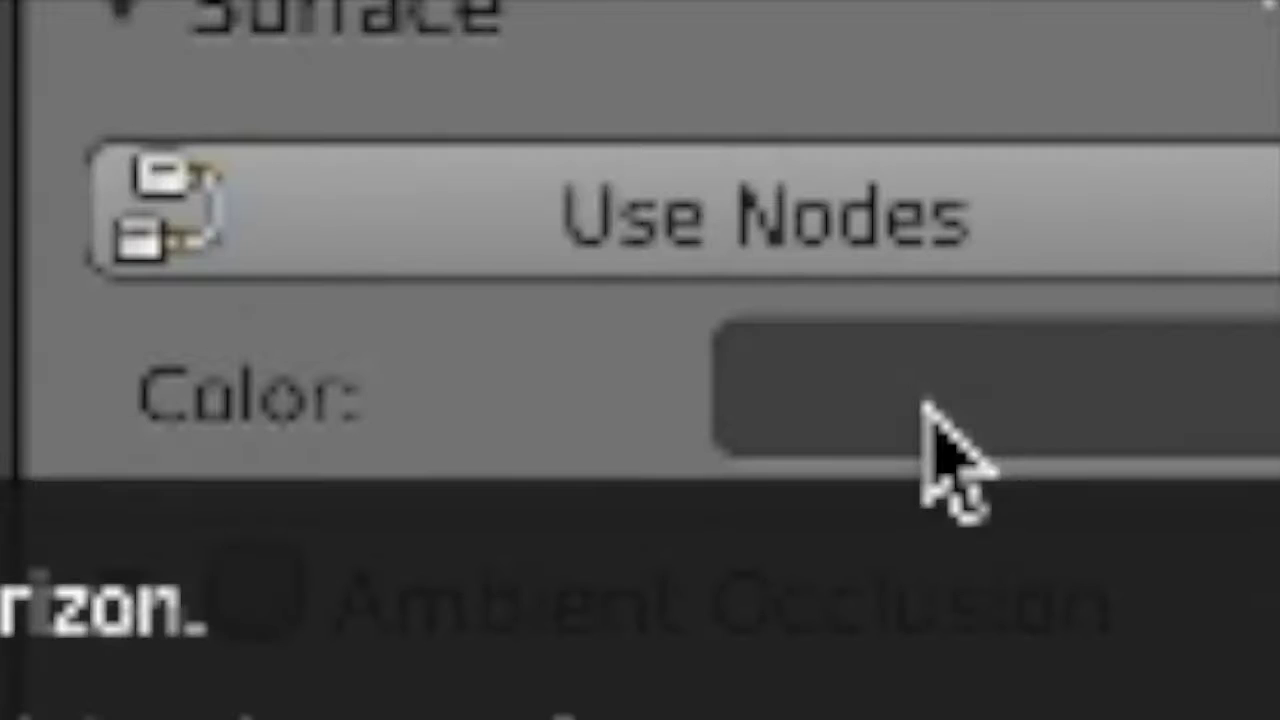
click(1218, 317)
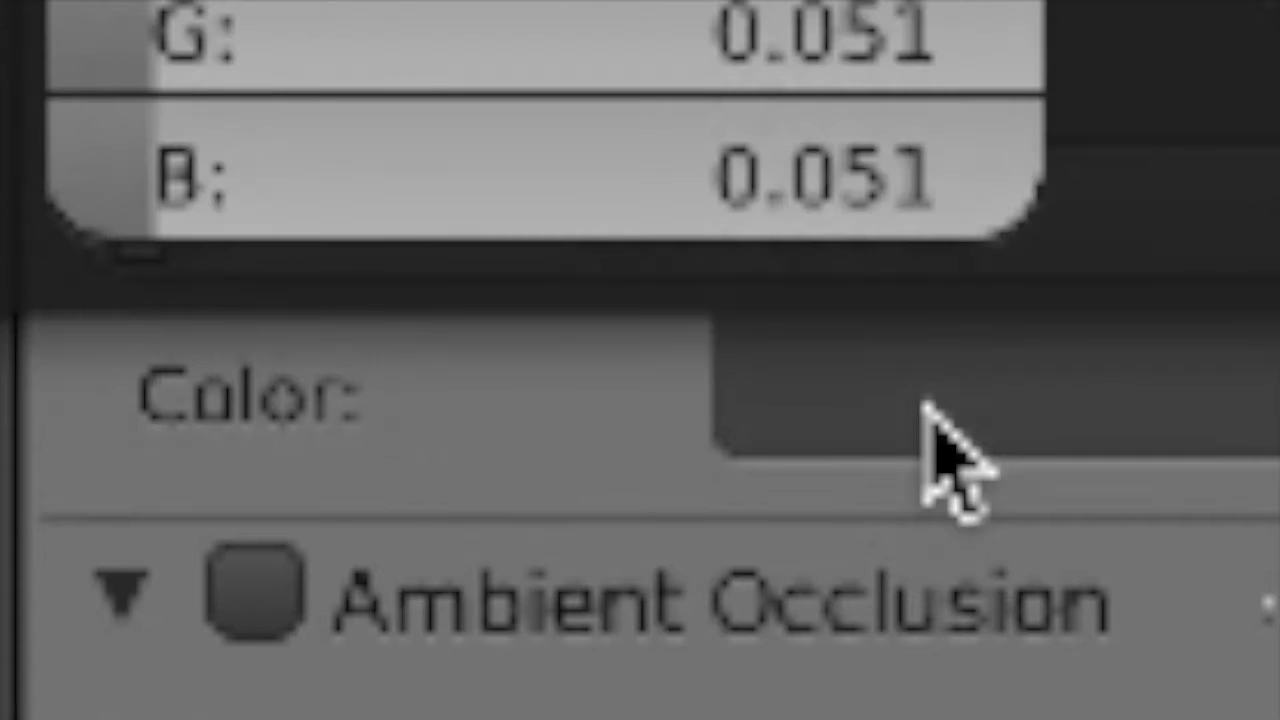
drag(1254, 173, 1254, 79)
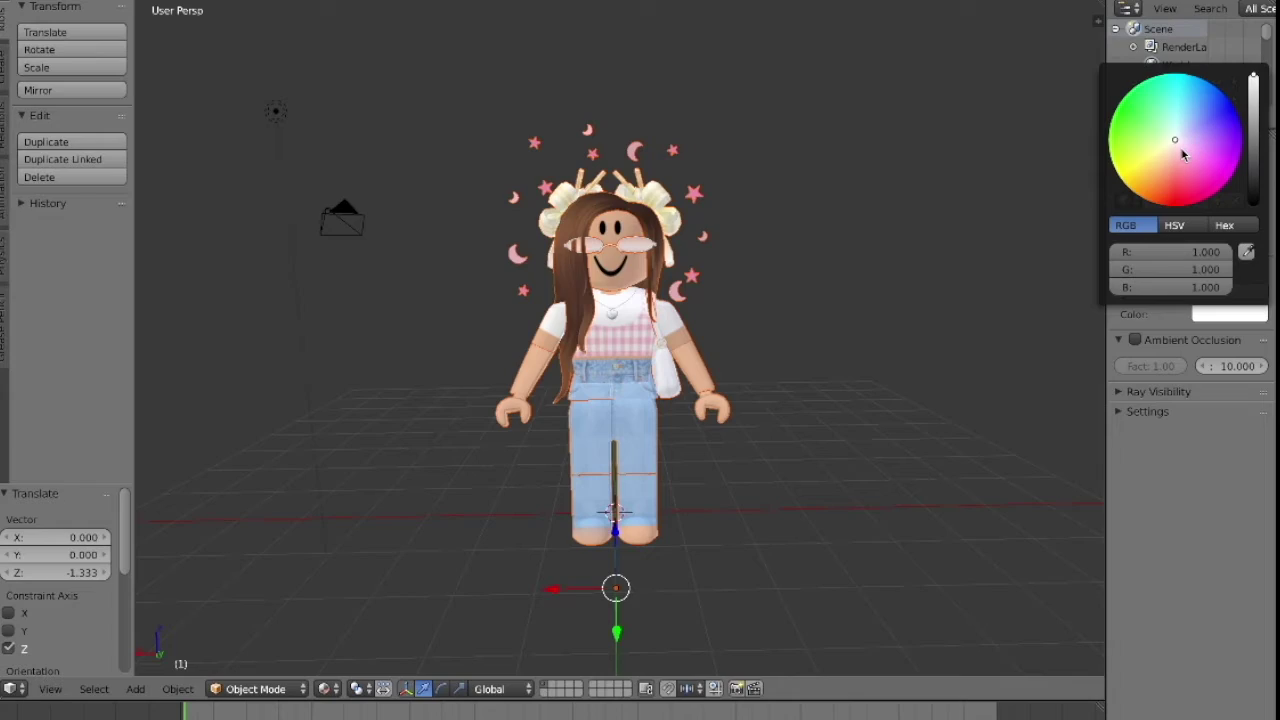
drag(1175, 140, 1175, 156)
click(961, 228)
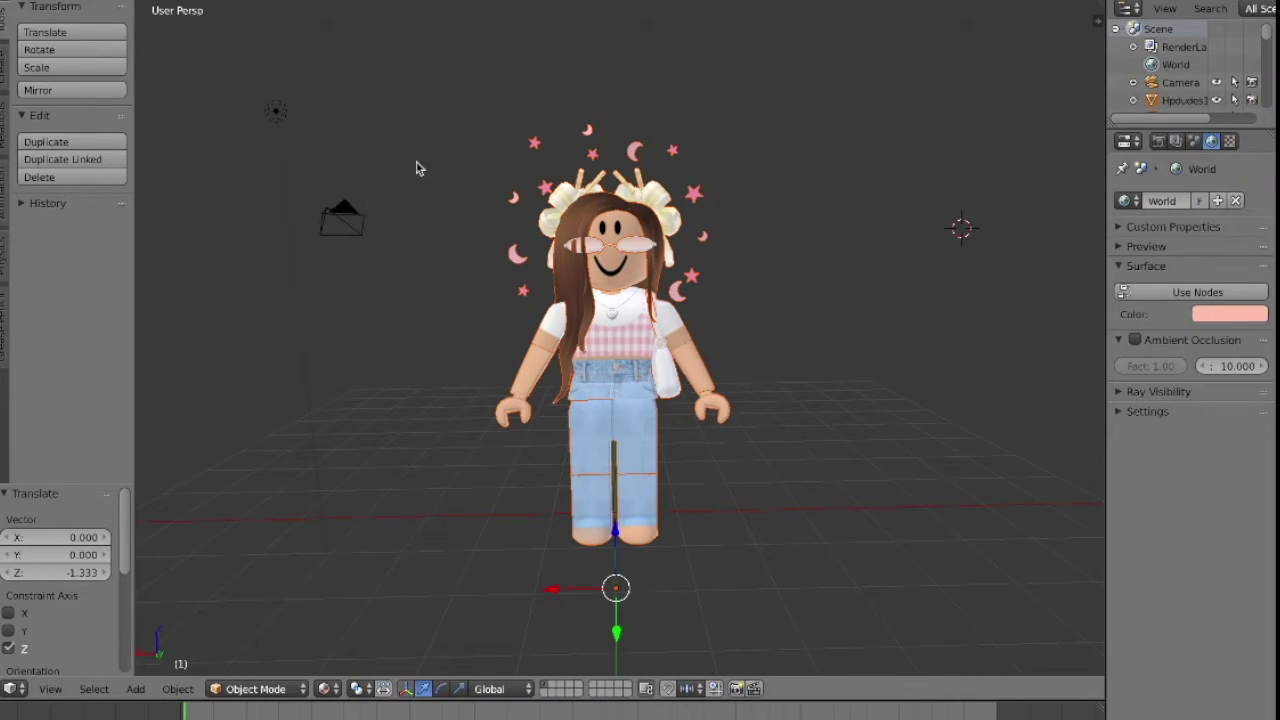
- Switch to the camera view and fly the camera around to frame the character from the front
click(45, 689)
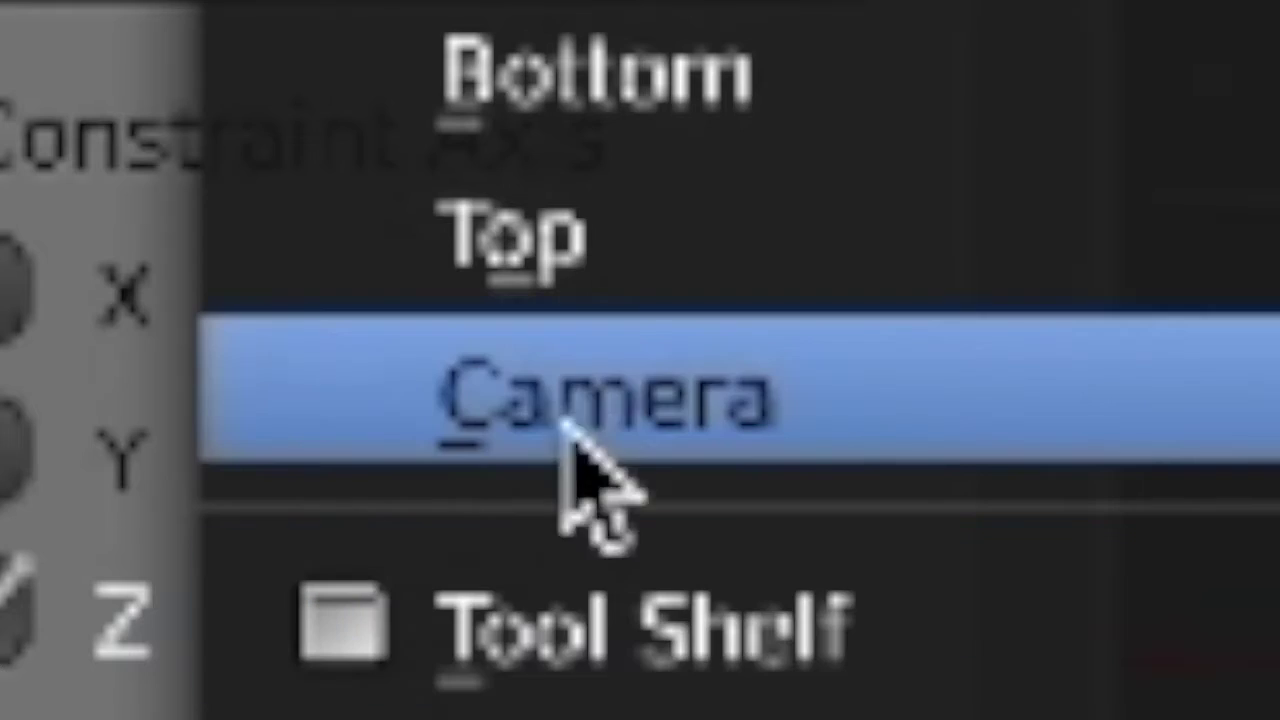
click(565, 422)
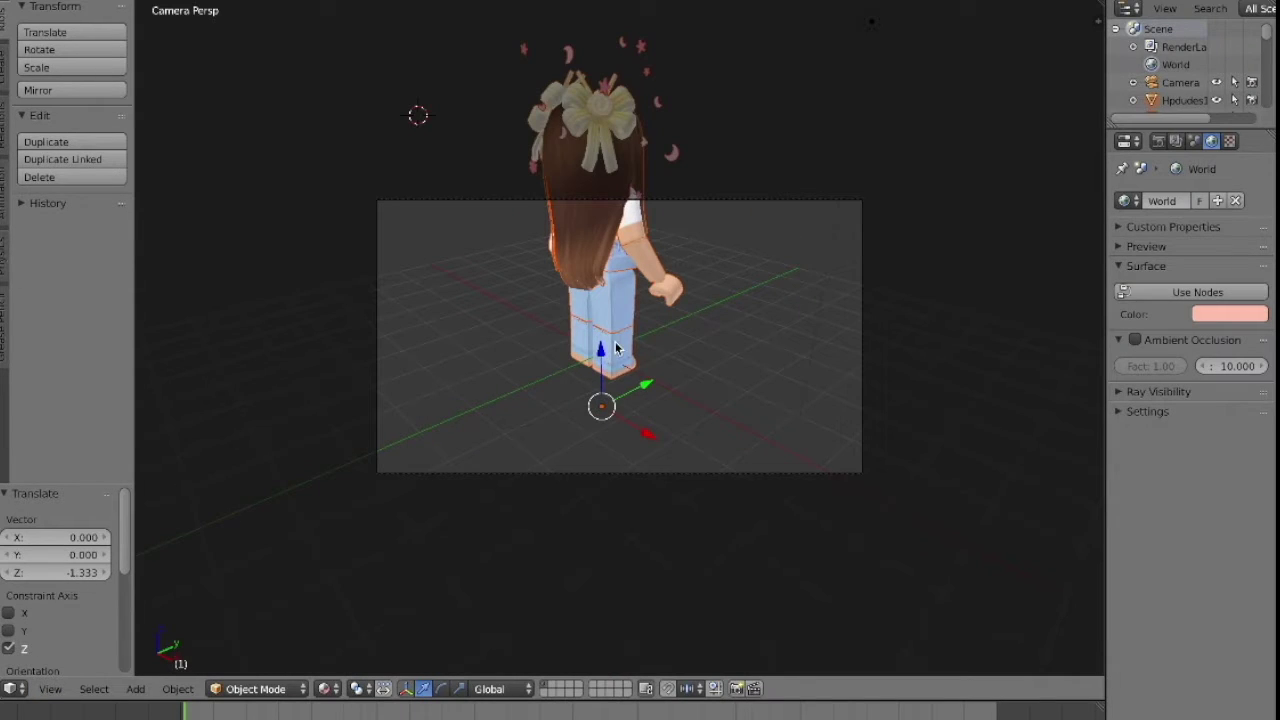
key(shift+grave)
key(w)
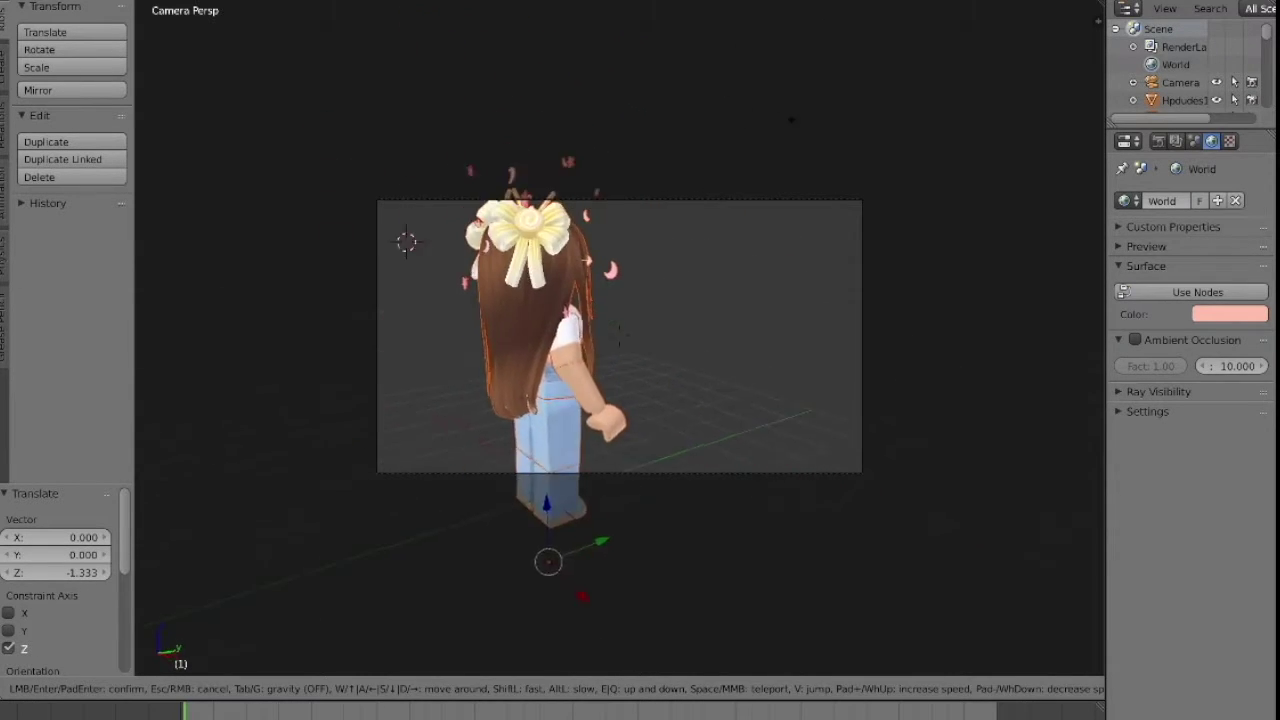
key(d)
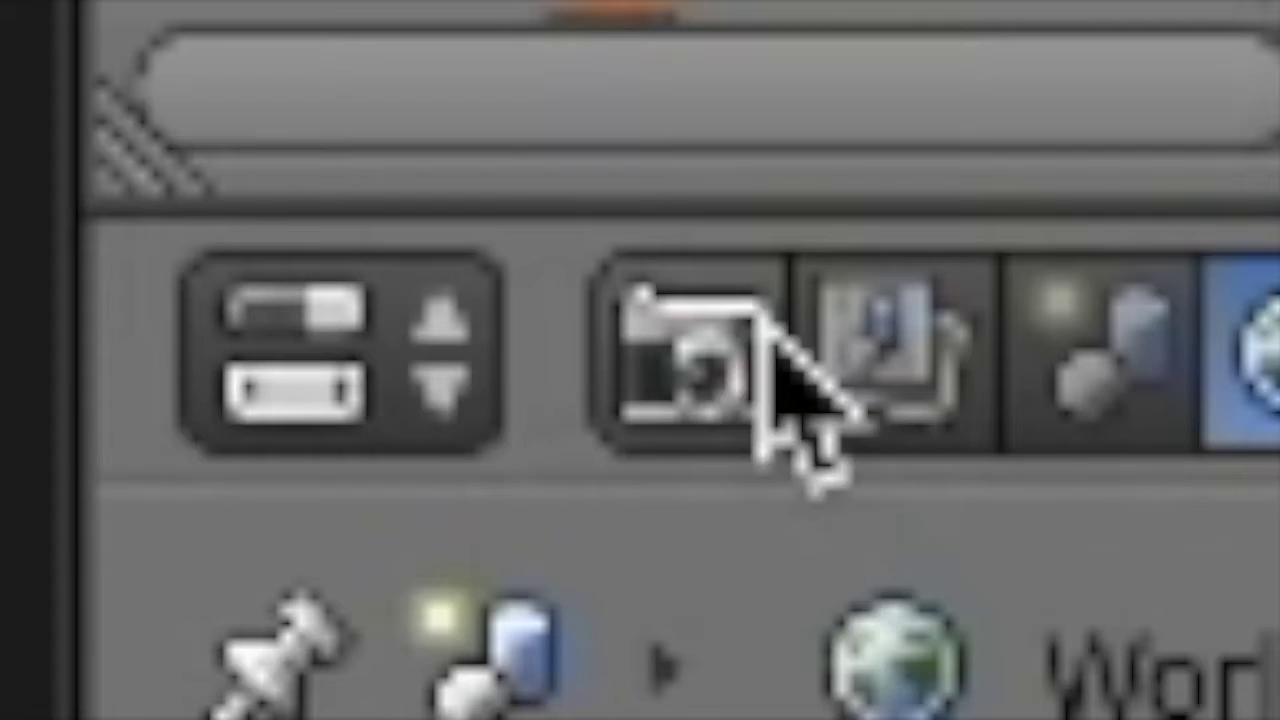
- Set the render output file format to AVI JPEG and open the file browser for the output path
click(1160, 141)
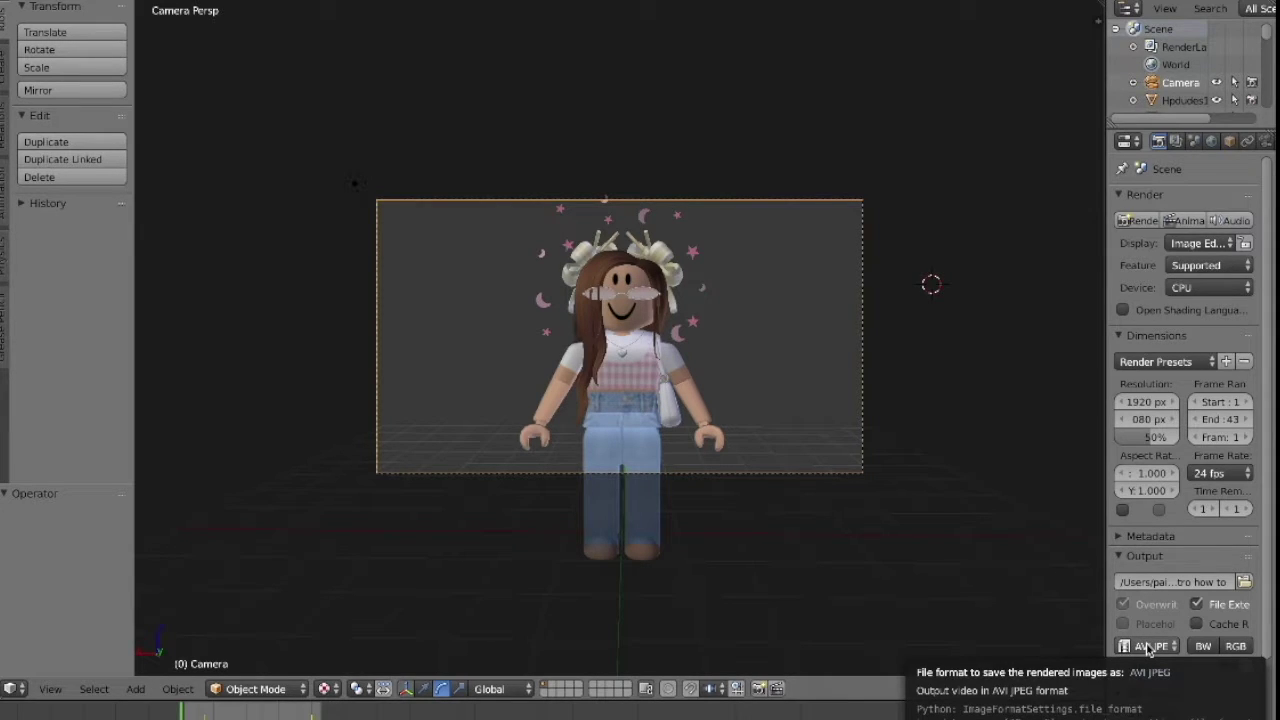
click(1148, 647)
click(1147, 649)
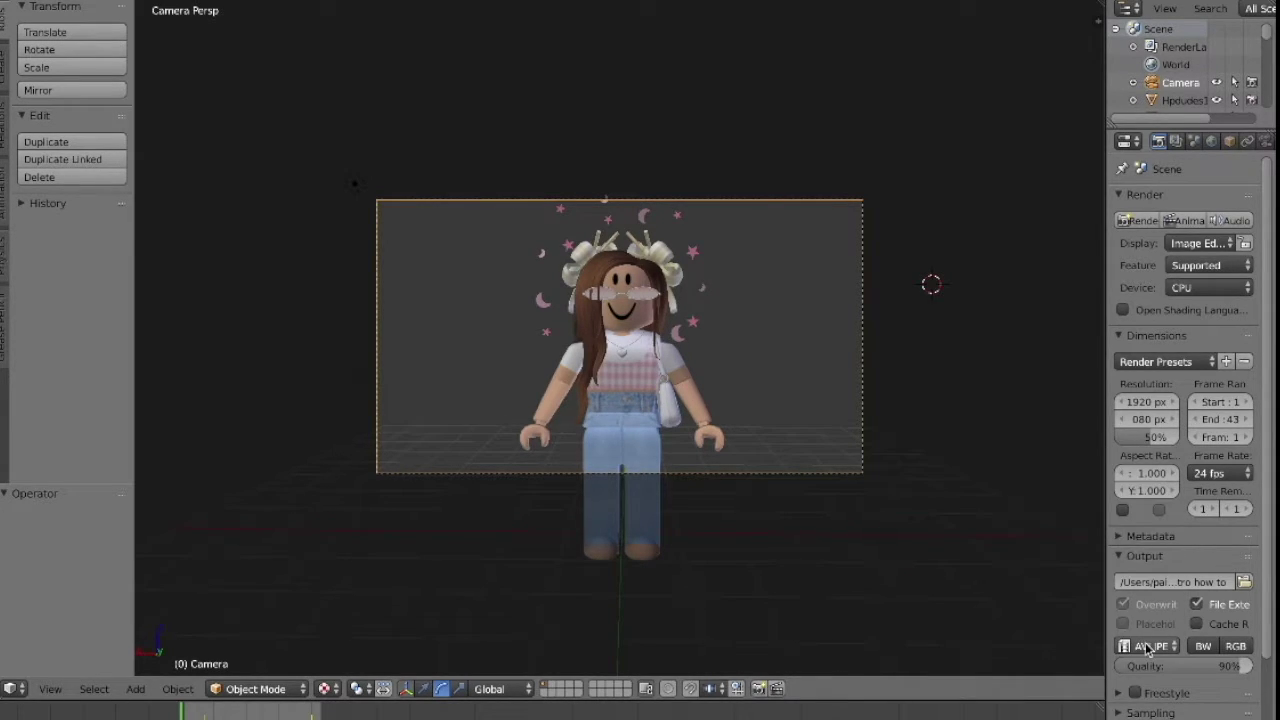
click(1148, 647)
click(1150, 646)
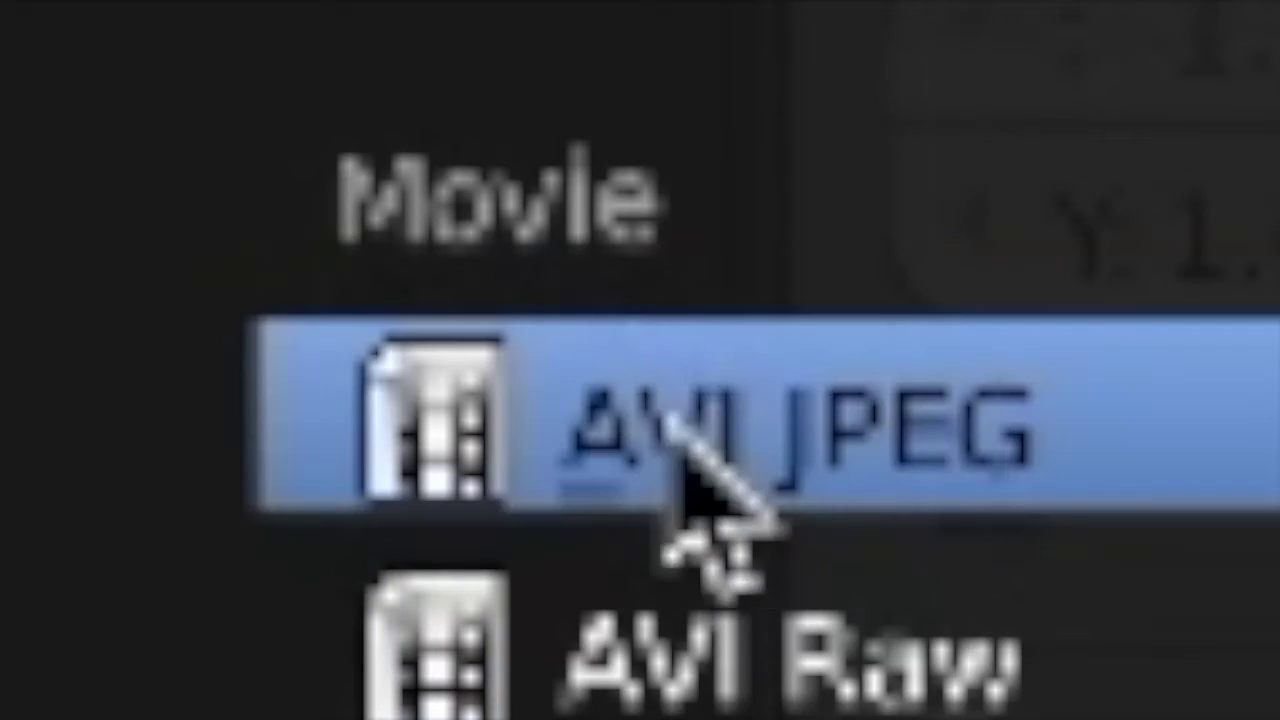
click(664, 425)
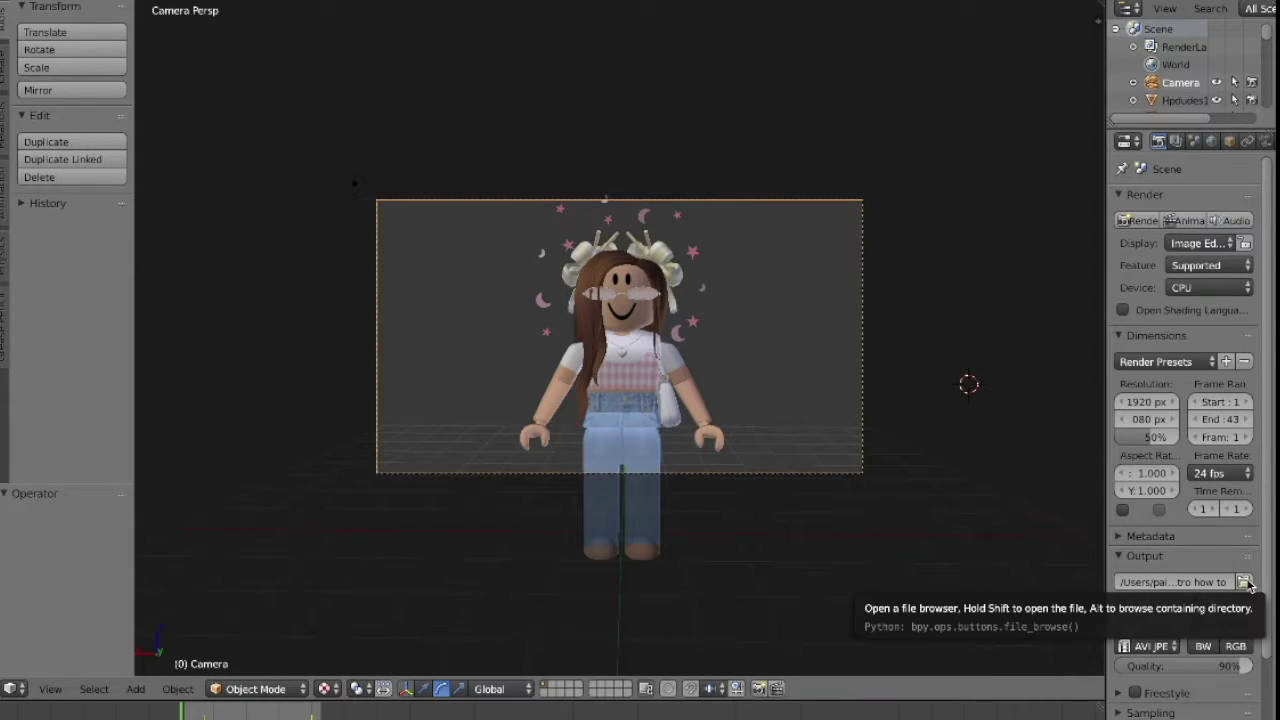
click(1247, 583)
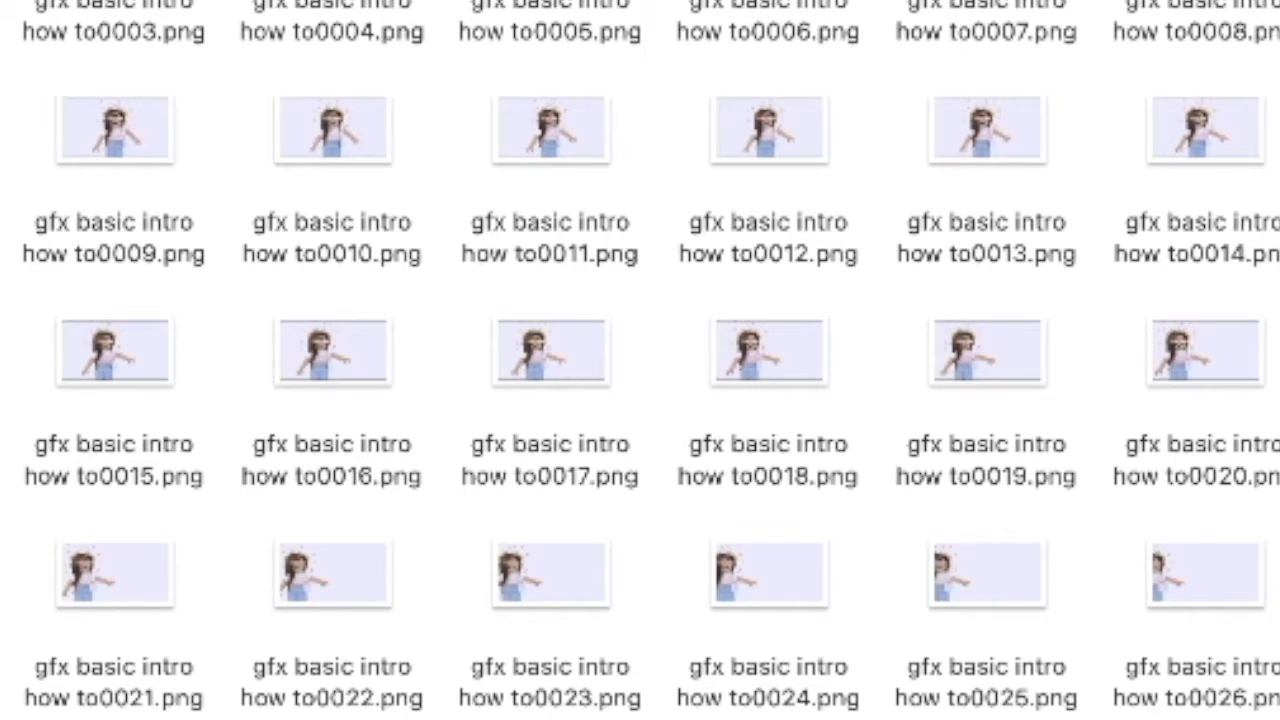
- Look through the PNG frames named "gfx basic intro how to" in the output folder
scroll(400, 123, down, 1)
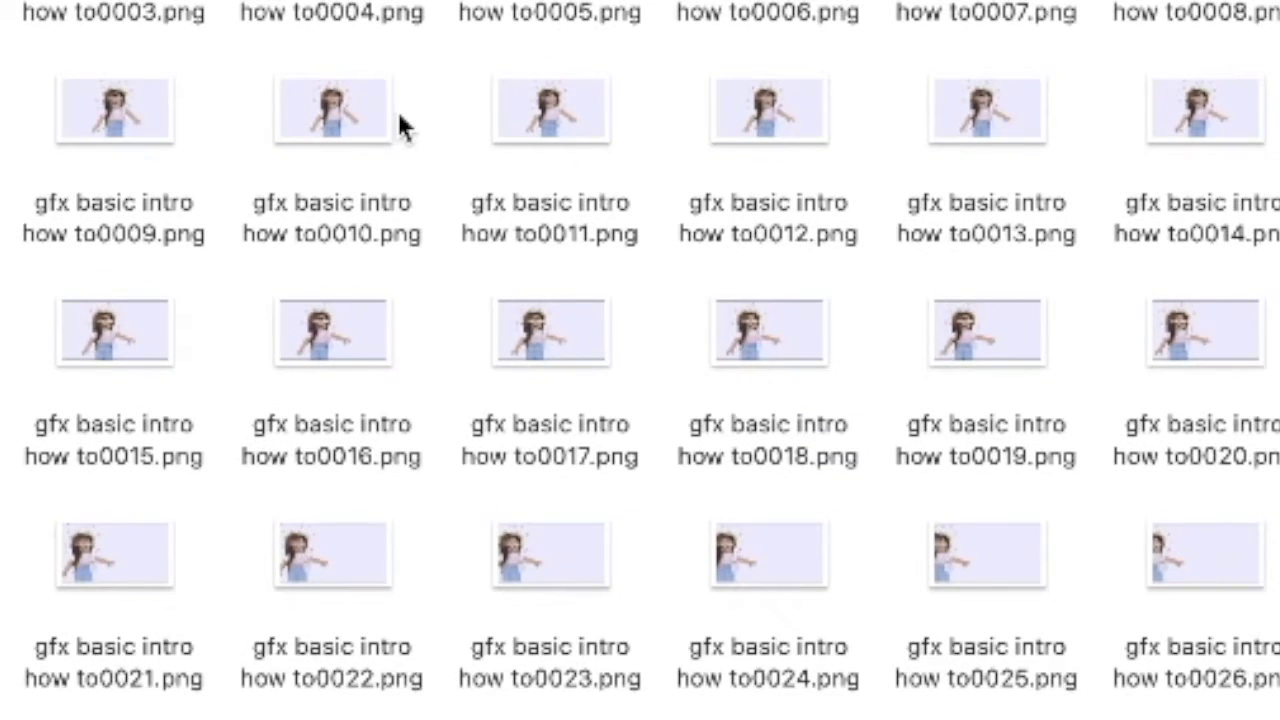
scroll(400, 125, up, 4)
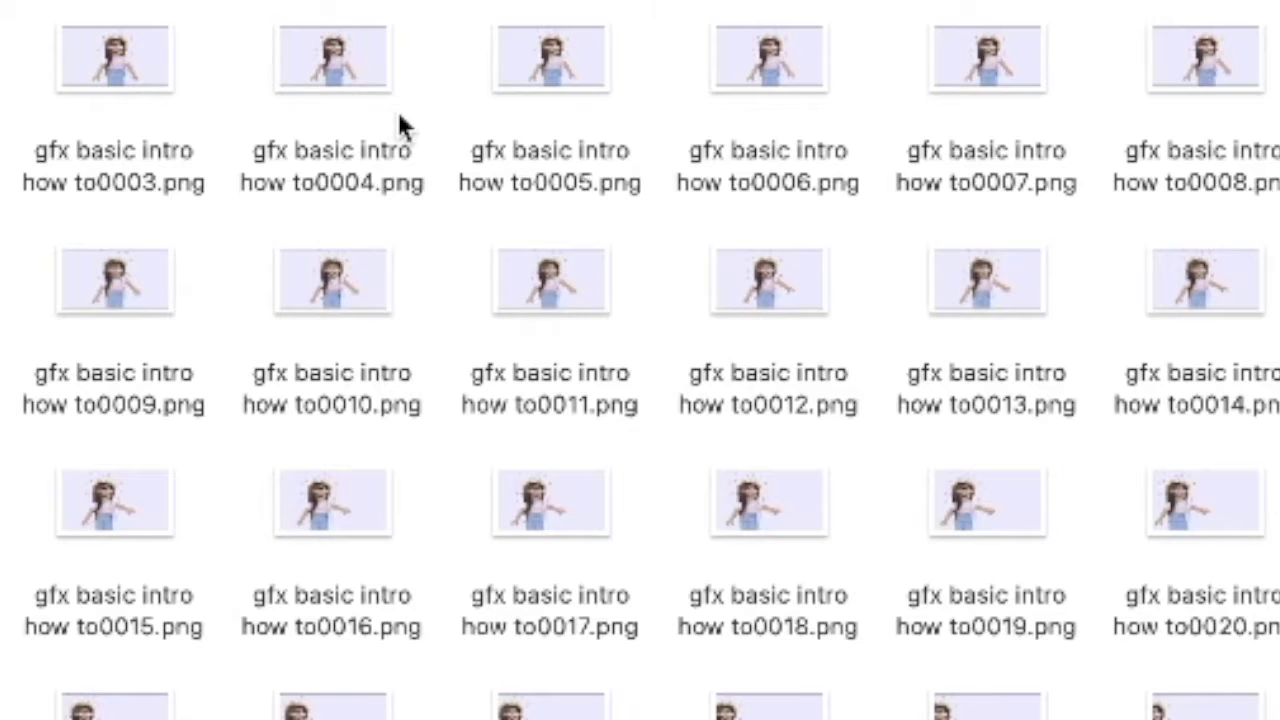
scroll(400, 125, down, 3)
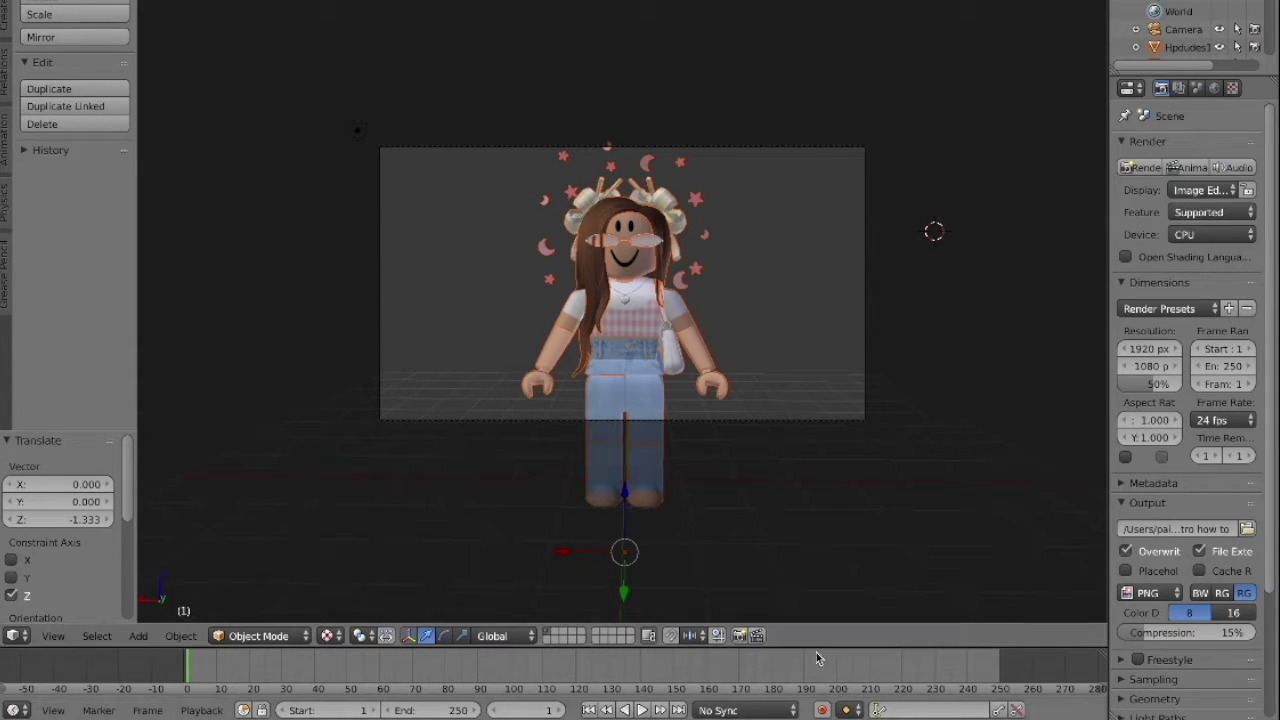
- Turn on automatic keyframing, select the upper arm, forearm and hand on the bag side, and key their starting position at frame 1
click(822, 711)
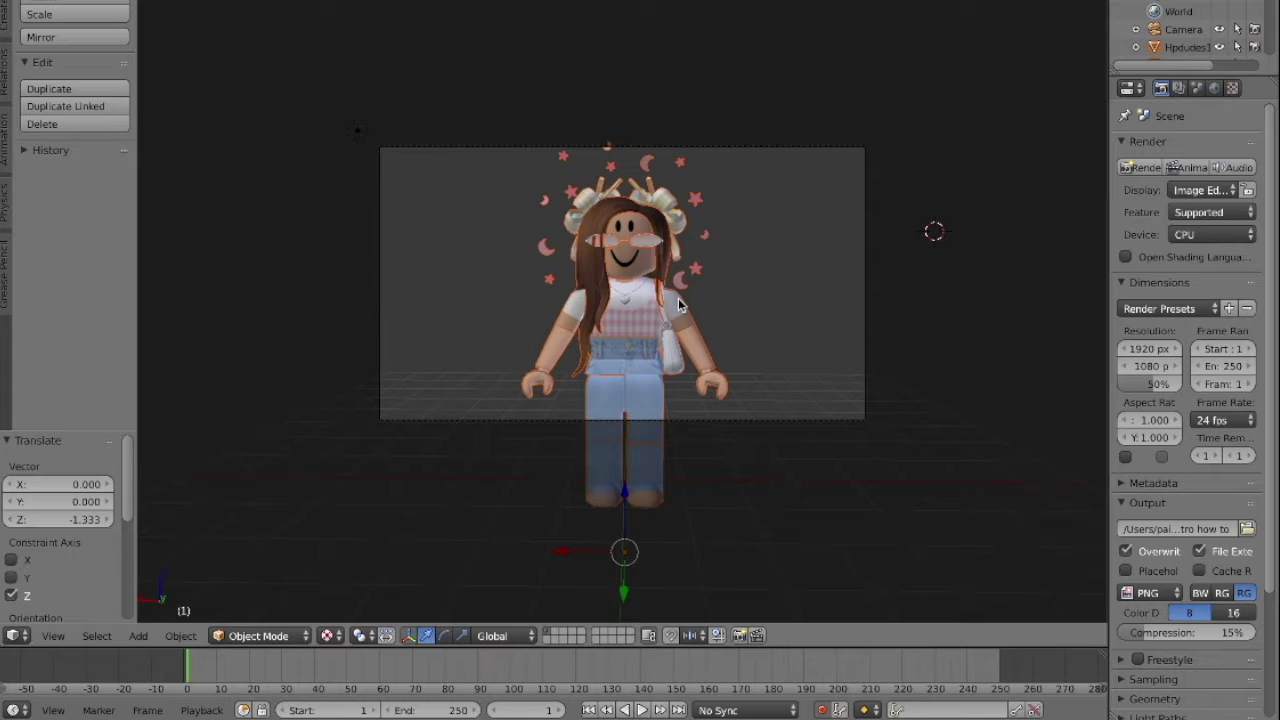
right_click(676, 306)
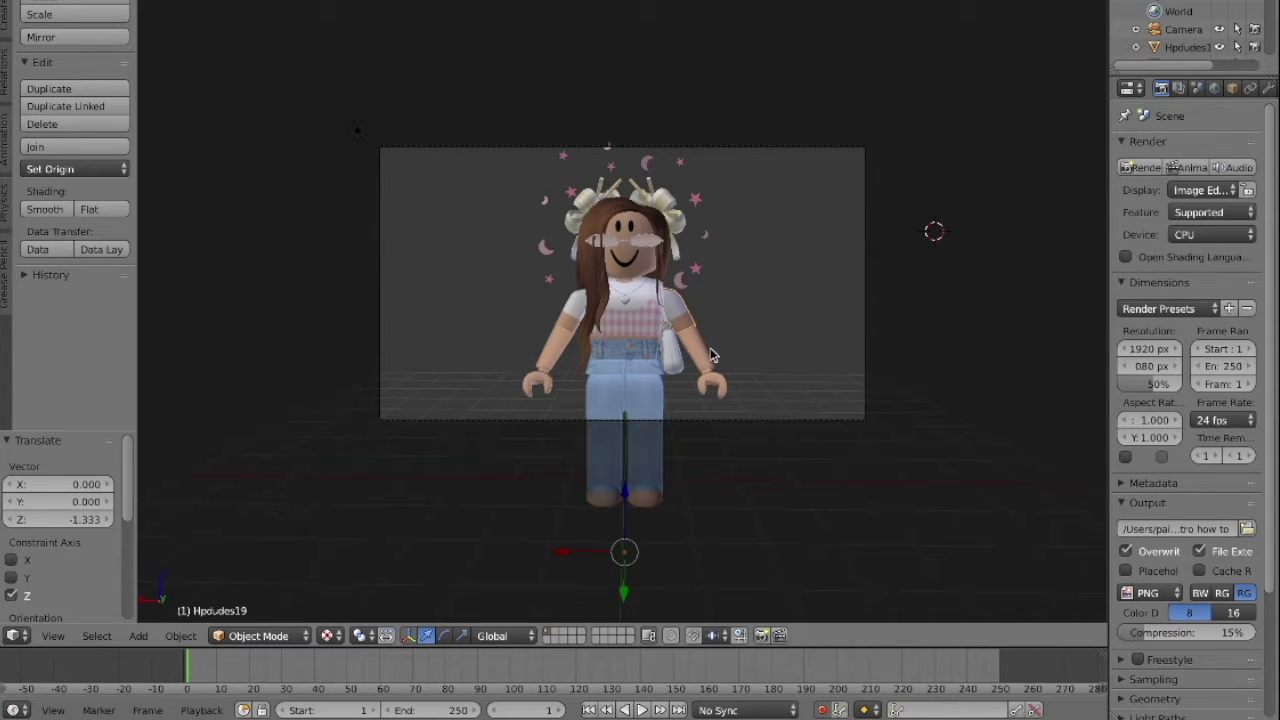
right_click(697, 358)
right_click(706, 385)
right_click(677, 326)
right_click(699, 358)
right_click(703, 385)
click(560, 553)
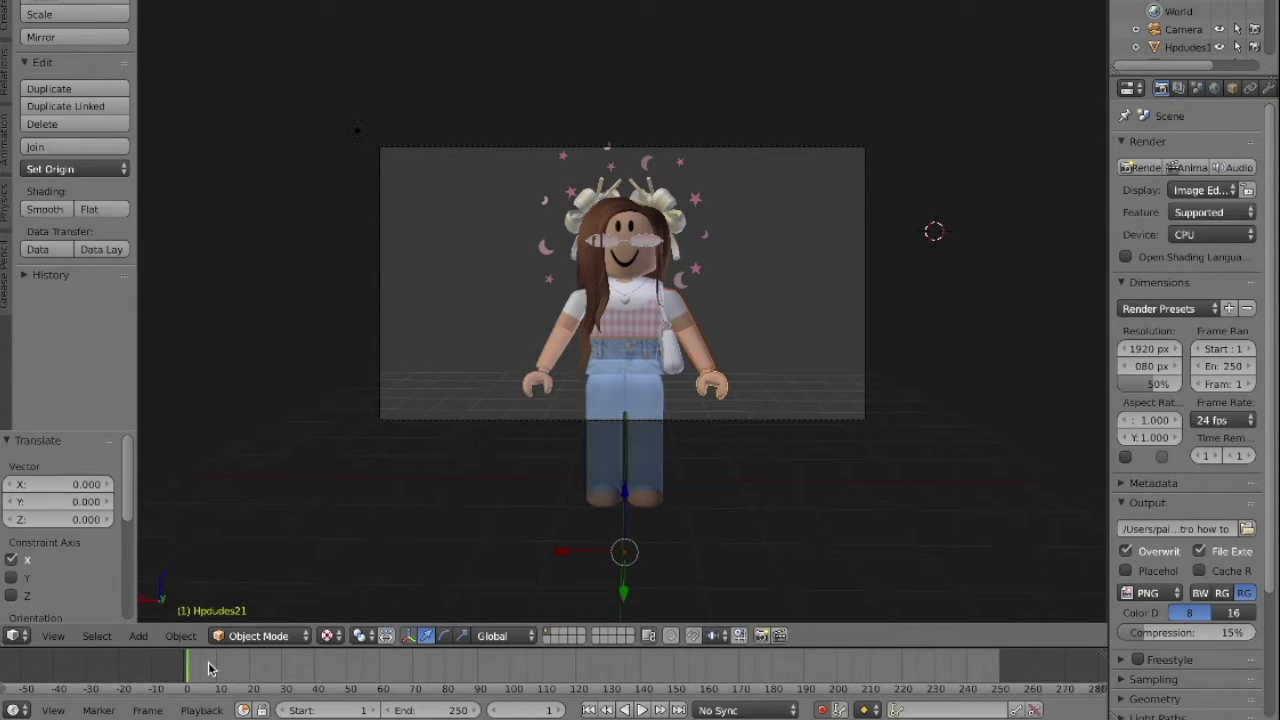
- At frame 20, rotate the selected arm about 36° around Y and shift it about -2.63 along X and up along Z toward the shoulder
drag(210, 669, 251, 669)
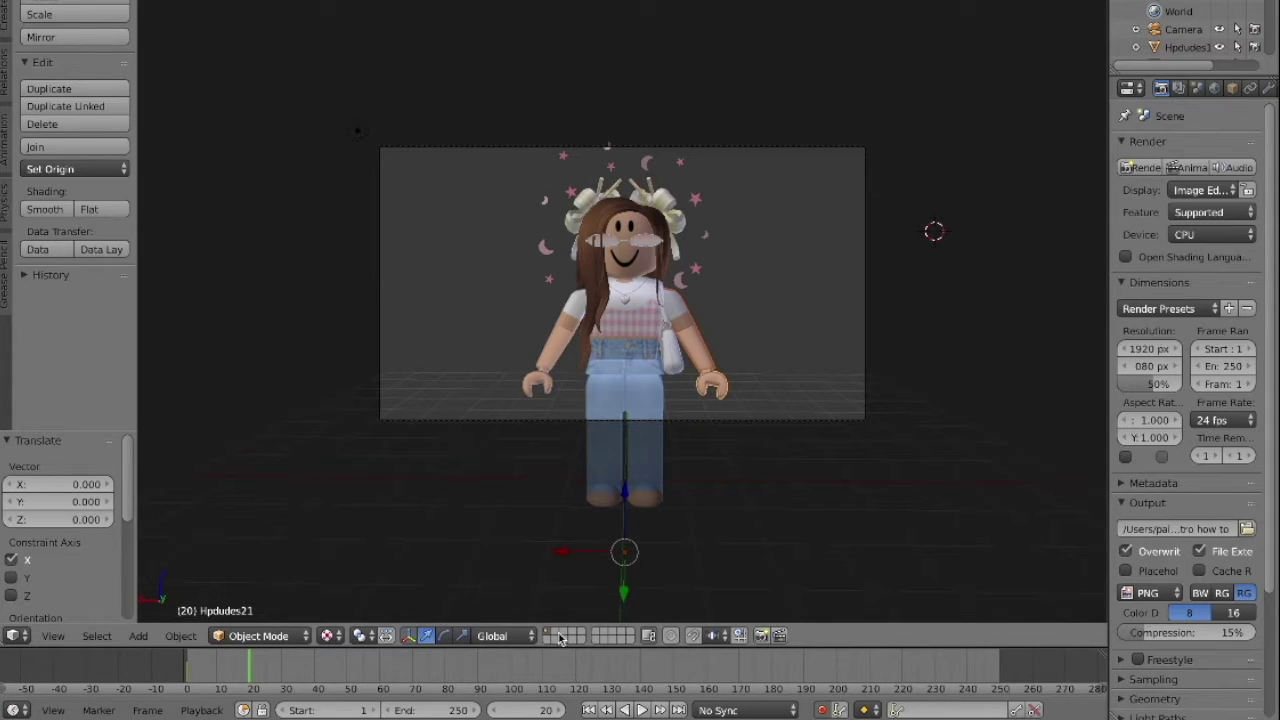
click(448, 635)
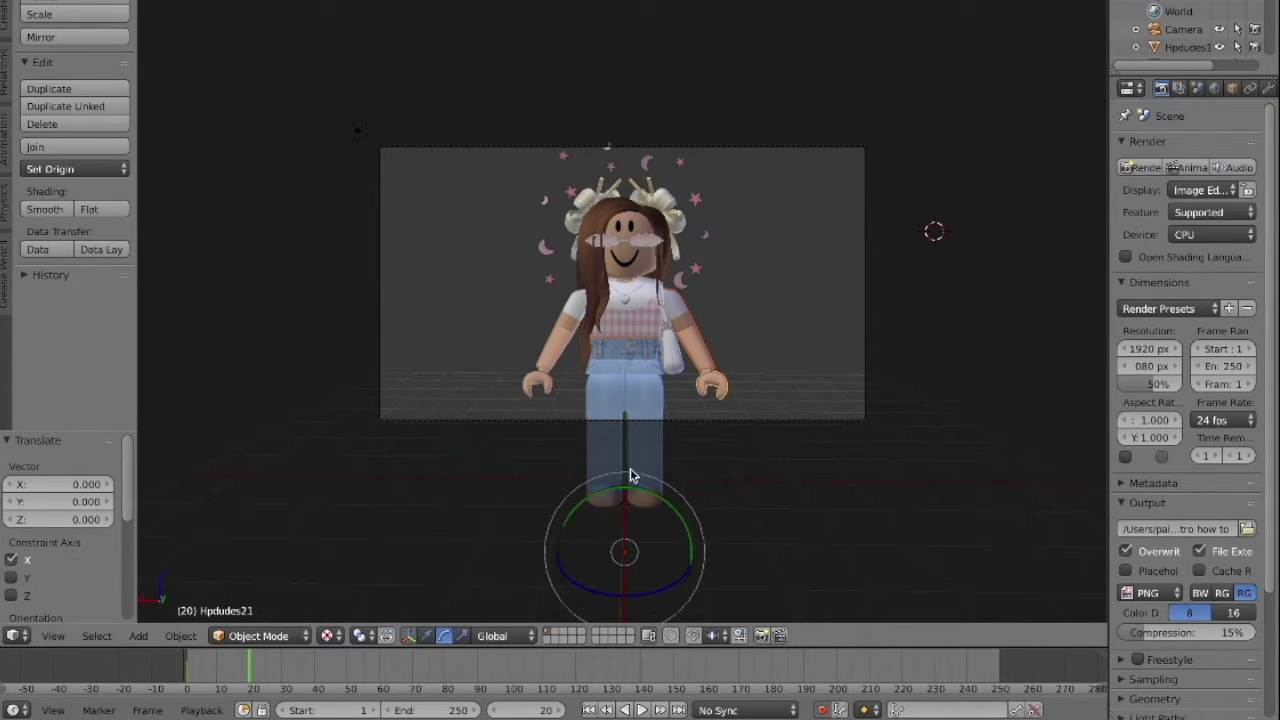
drag(637, 489, 598, 497)
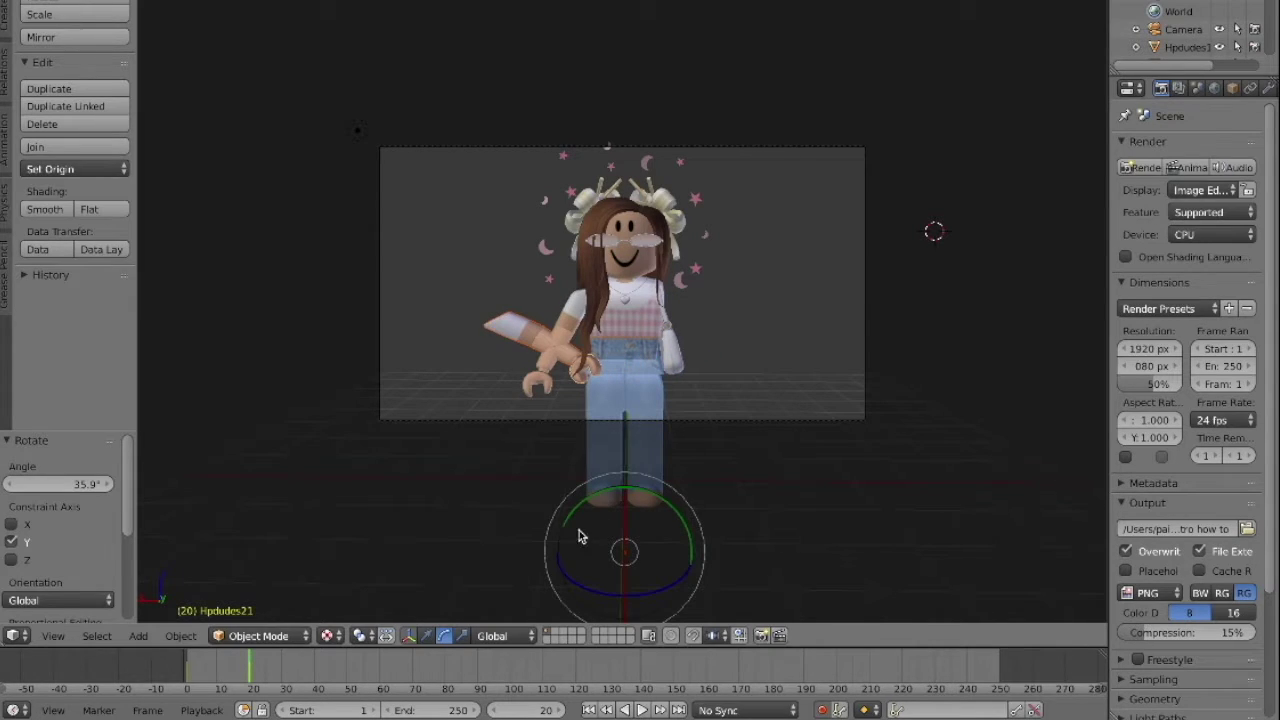
click(426, 635)
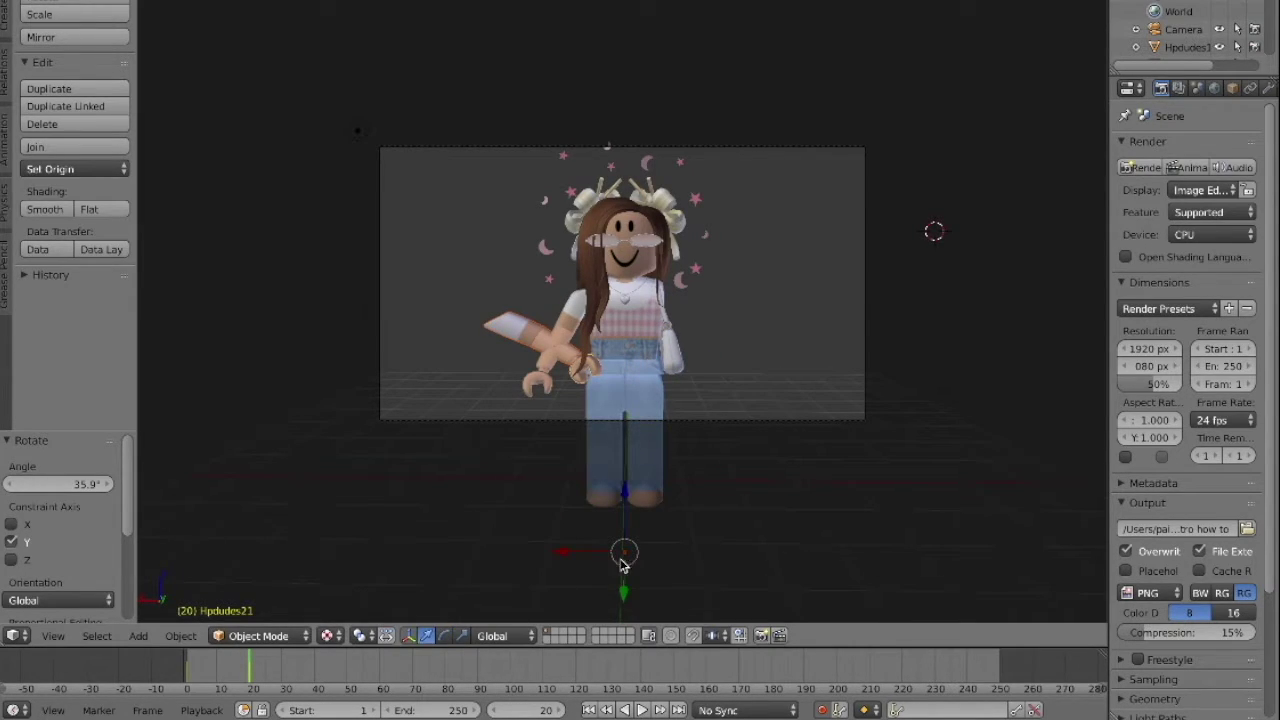
drag(557, 551, 705, 578)
key(z)
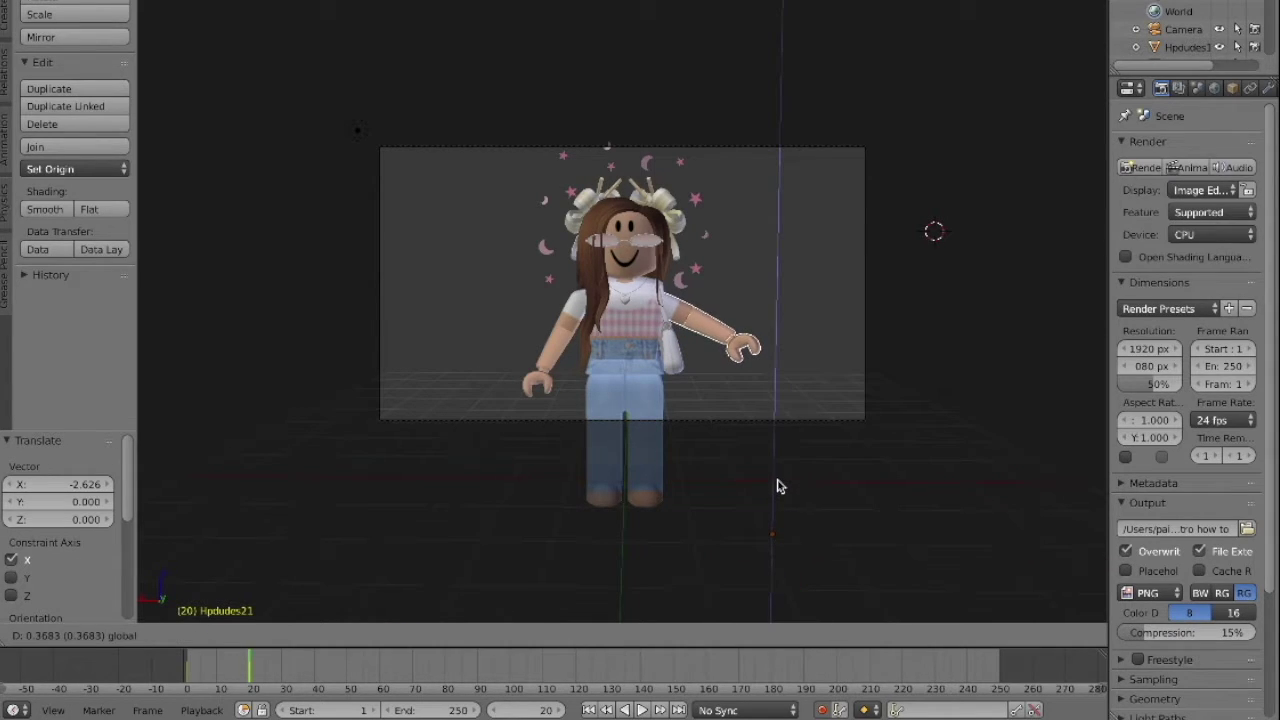
click(780, 486)
- Rotate the arm about 13° further around Y and realign it with the shoulder along X and Z to form a raised arm pose
click(446, 636)
drag(840, 497, 798, 483)
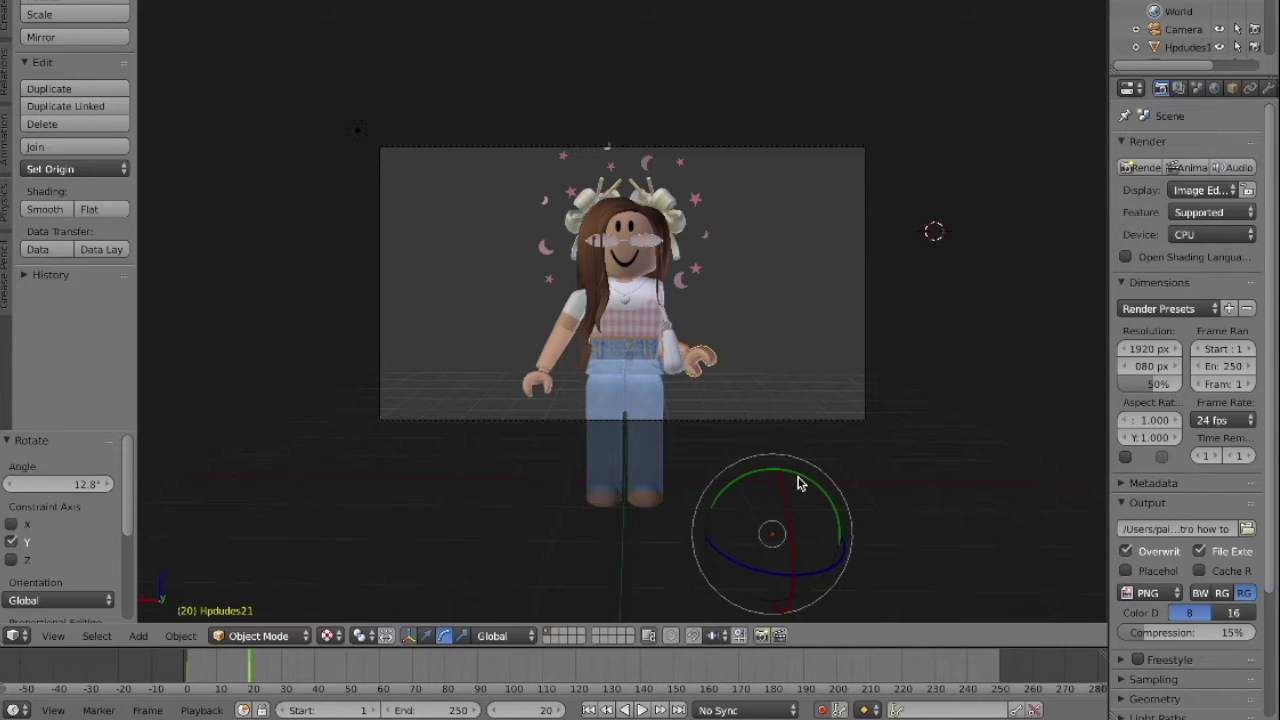
click(428, 637)
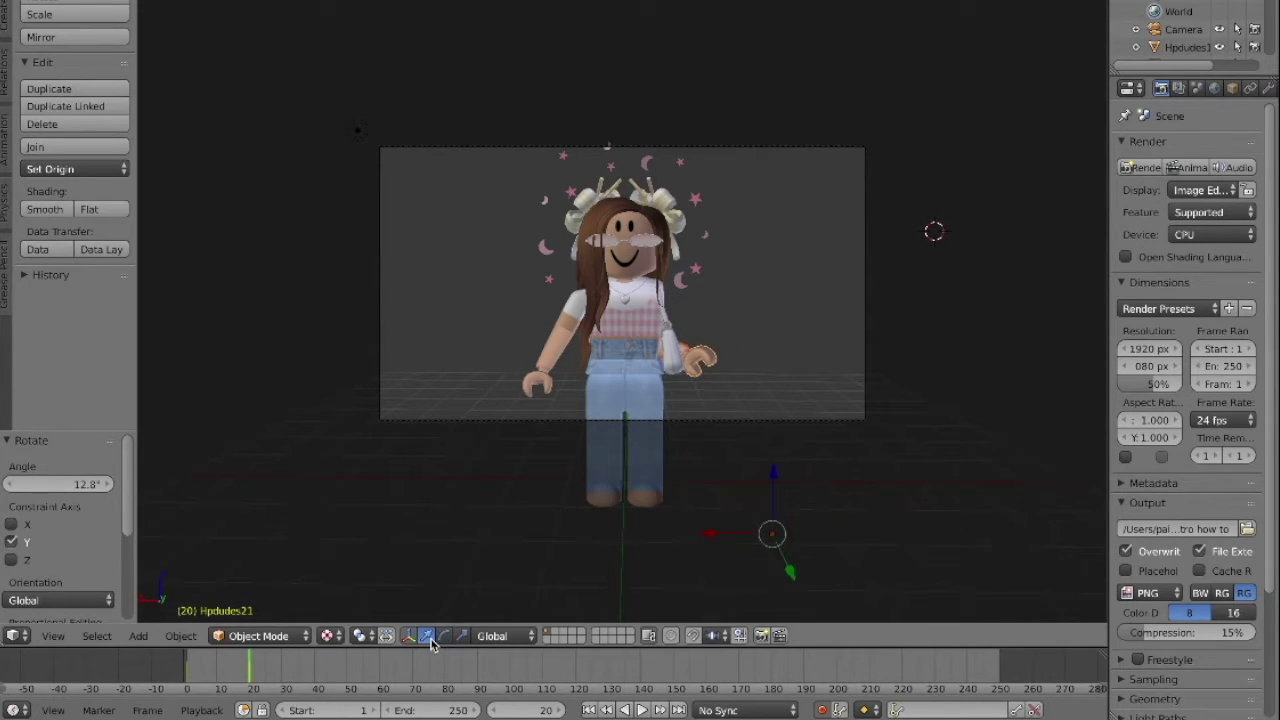
drag(711, 534, 763, 537)
mouse_move(837, 484)
mouse_down()
mouse_move(837, 412)
mouse_move(835, 463)
mouse_up()
drag(770, 502, 766, 503)
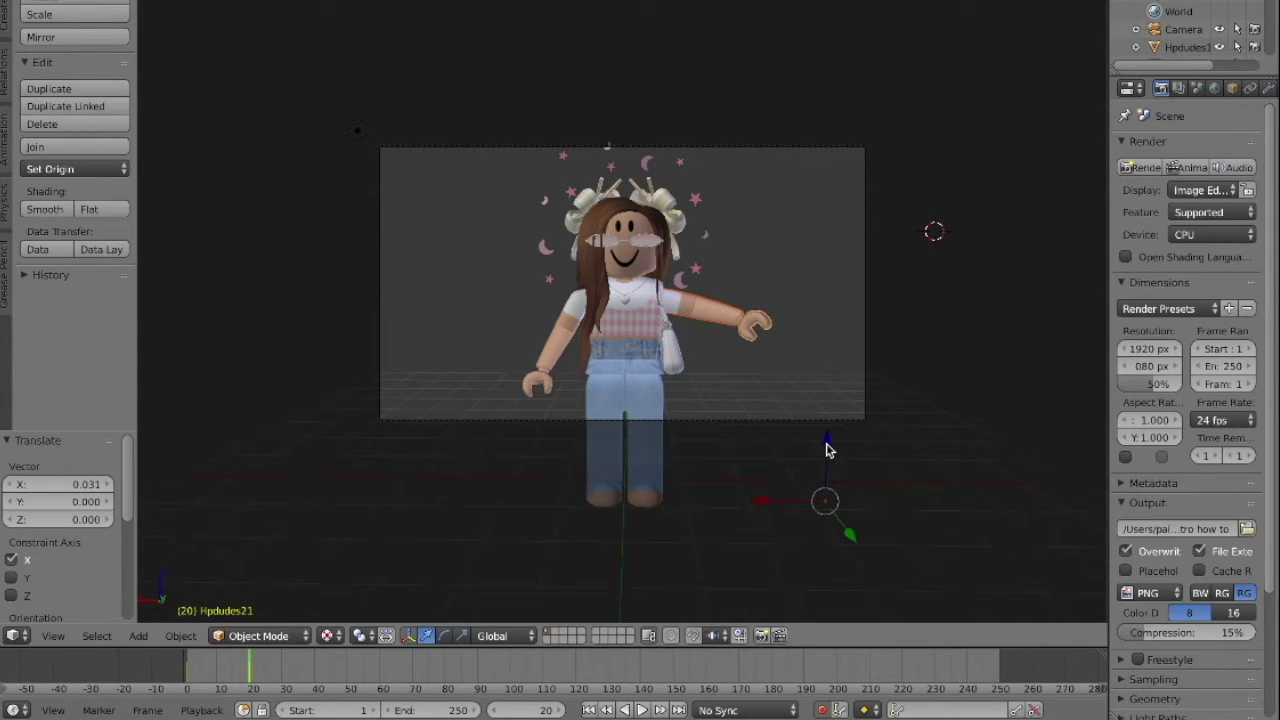
drag(826, 450, 826, 456)
mouse_move(853, 551)
mouse_down()
mouse_move(866, 574)
mouse_move(857, 568)
mouse_up()
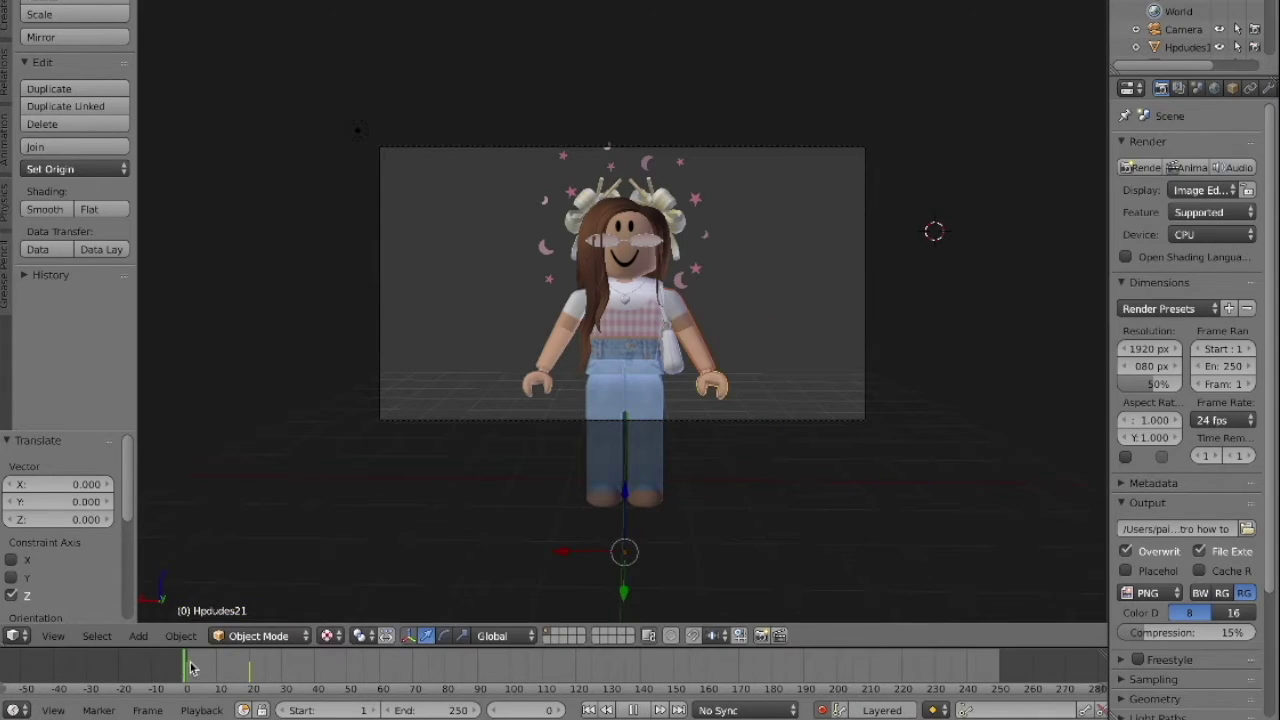
- Select the head with its hair and accessories and key their starting position and rotation near the beginning of the timeline
mouse_move(190, 664)
mouse_down()
mouse_move(257, 669)
mouse_move(181, 684)
mouse_move(256, 686)
mouse_move(190, 686)
mouse_up()
right_click(586, 256)
click(624, 497)
click(444, 636)
click(201, 670)
click(644, 598)
- Around frame 20, rotate the head group about 25° around Z to key a head turn, and scrub through the motion
click(256, 668)
drag(256, 668, 265, 669)
drag(644, 598, 671, 593)
drag(256, 672, 208, 675)
- Select the camera, leave its view to key its starting rotation at frame 7, and return to the camera view
right_click(482, 424)
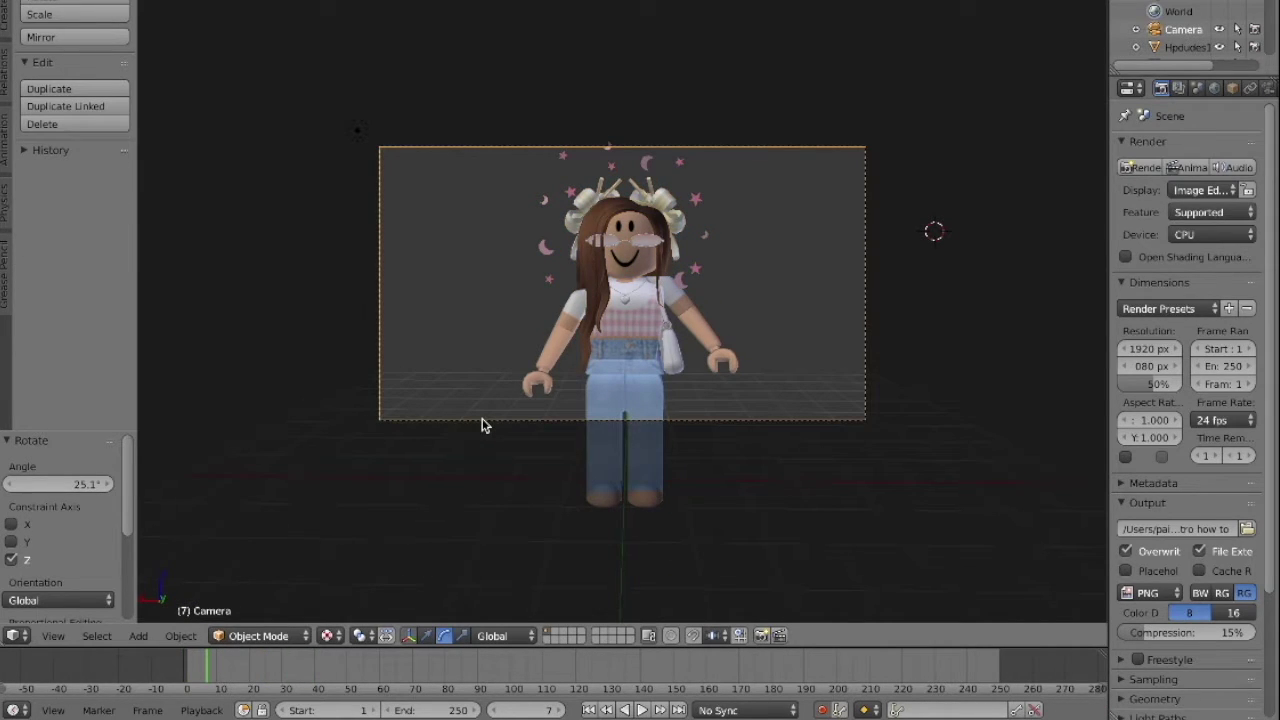
key(KP_0)
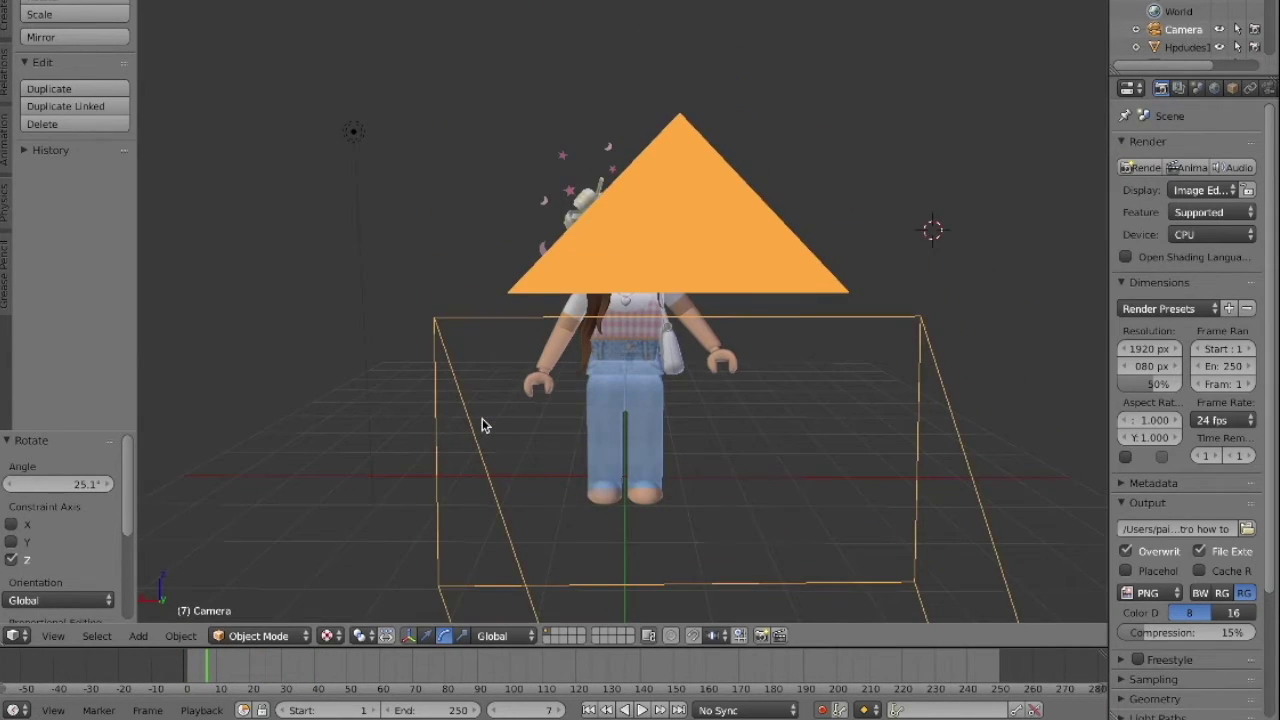
key(shift+f)
key(s)
click(622, 288)
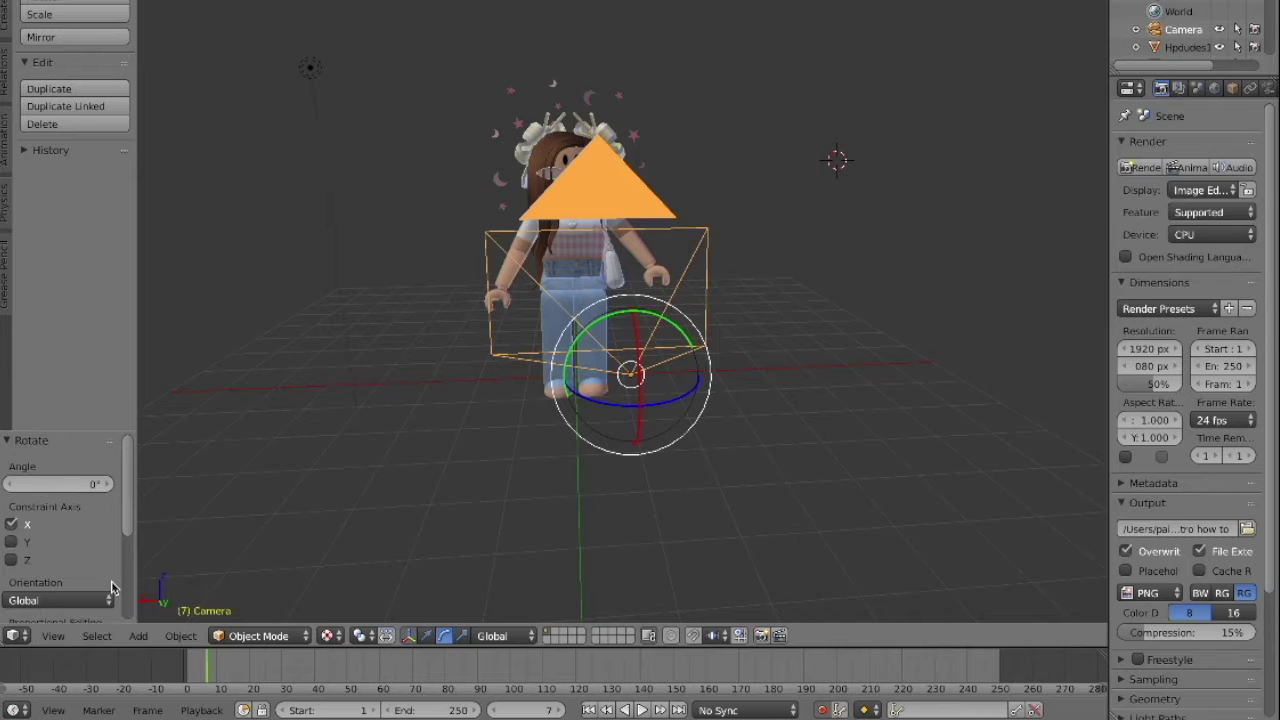
click(55, 635)
click(62, 567)
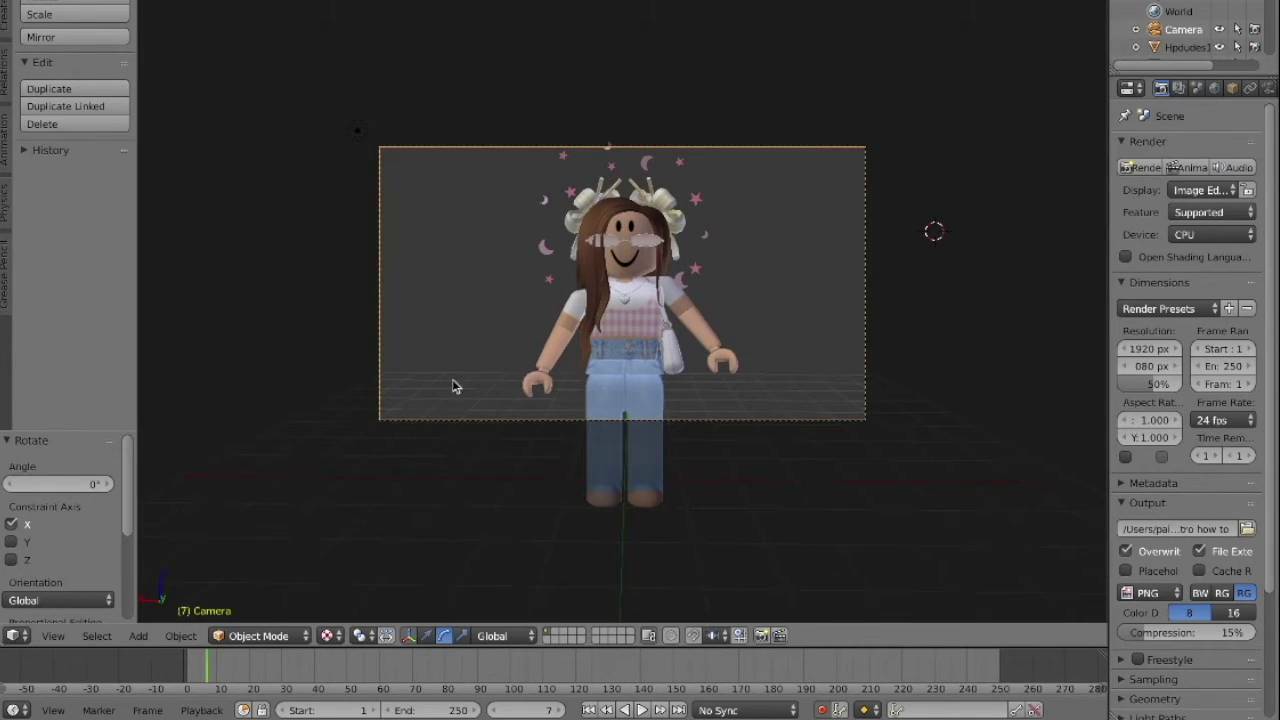
- At frame 30, fly the camera sideways until the character is out of frame, and play back the animated camera move
click(283, 673)
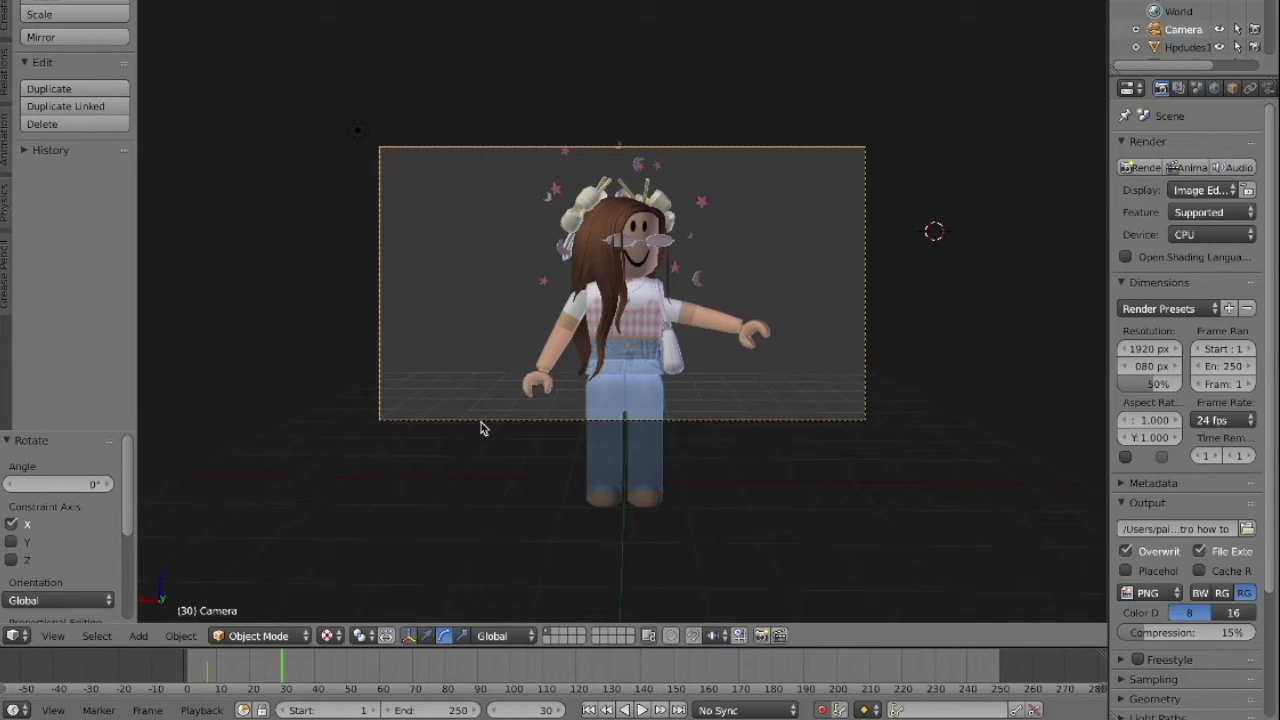
key(shift+f)
key(d)
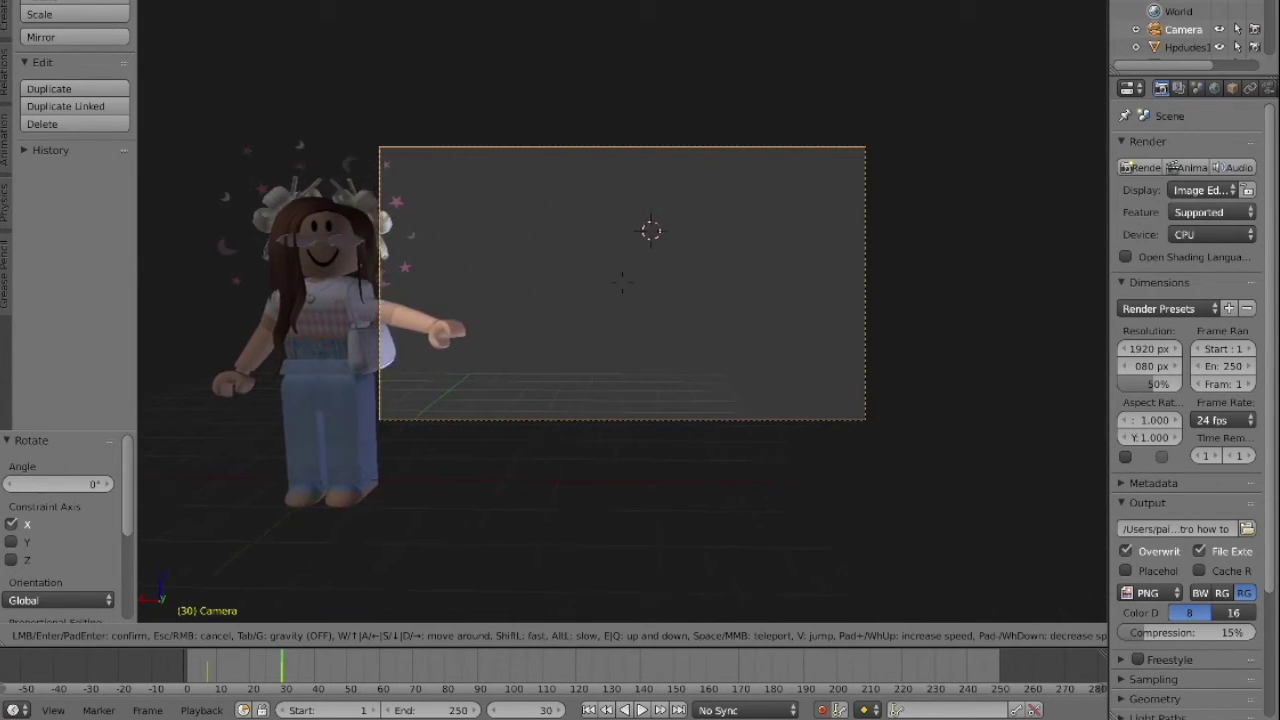
key(Return)
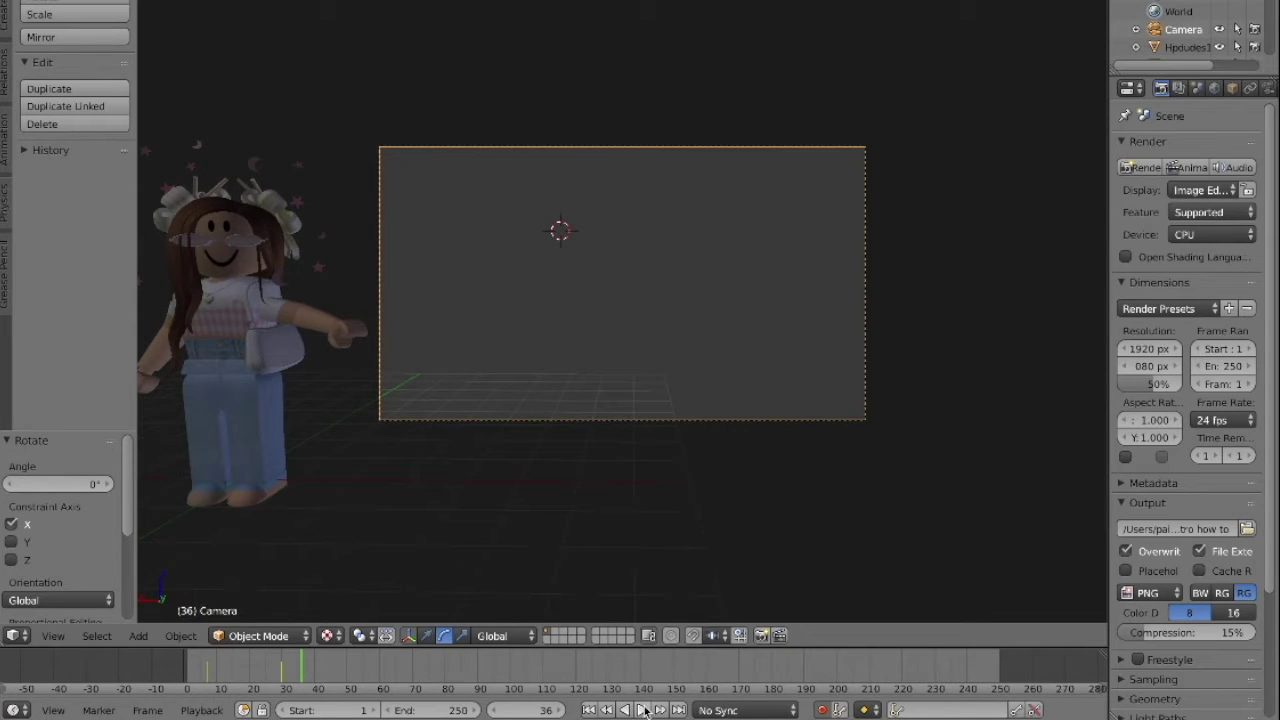
click(645, 709)
click(645, 709)
drag(203, 675, 282, 680)
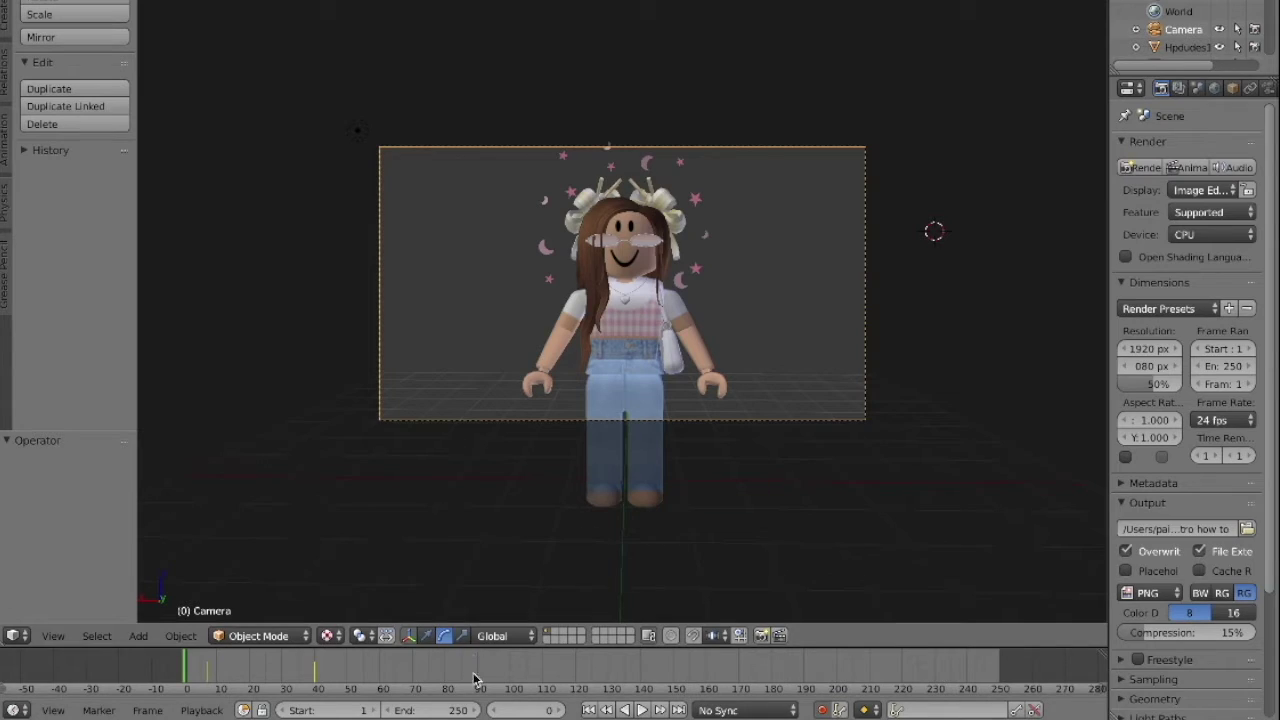
- Set the animation's end frame to 43, play it back and return to the start of the timeline
click(451, 710)
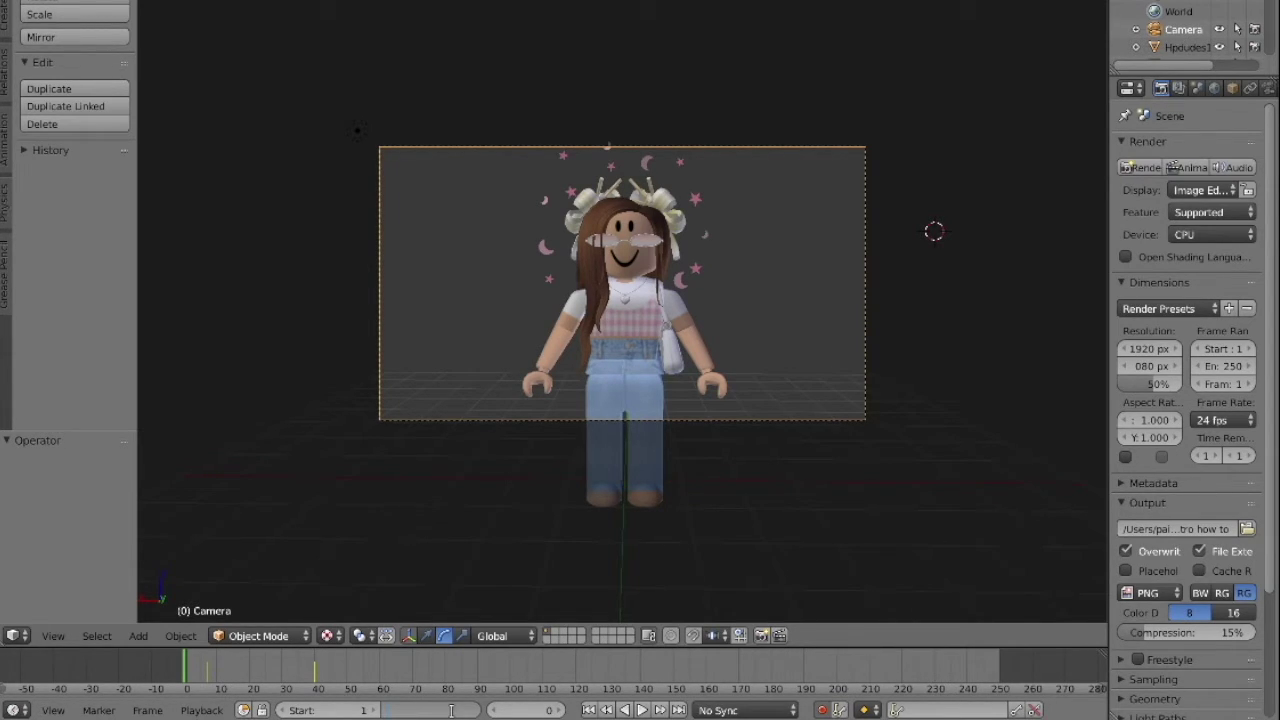
text(43)
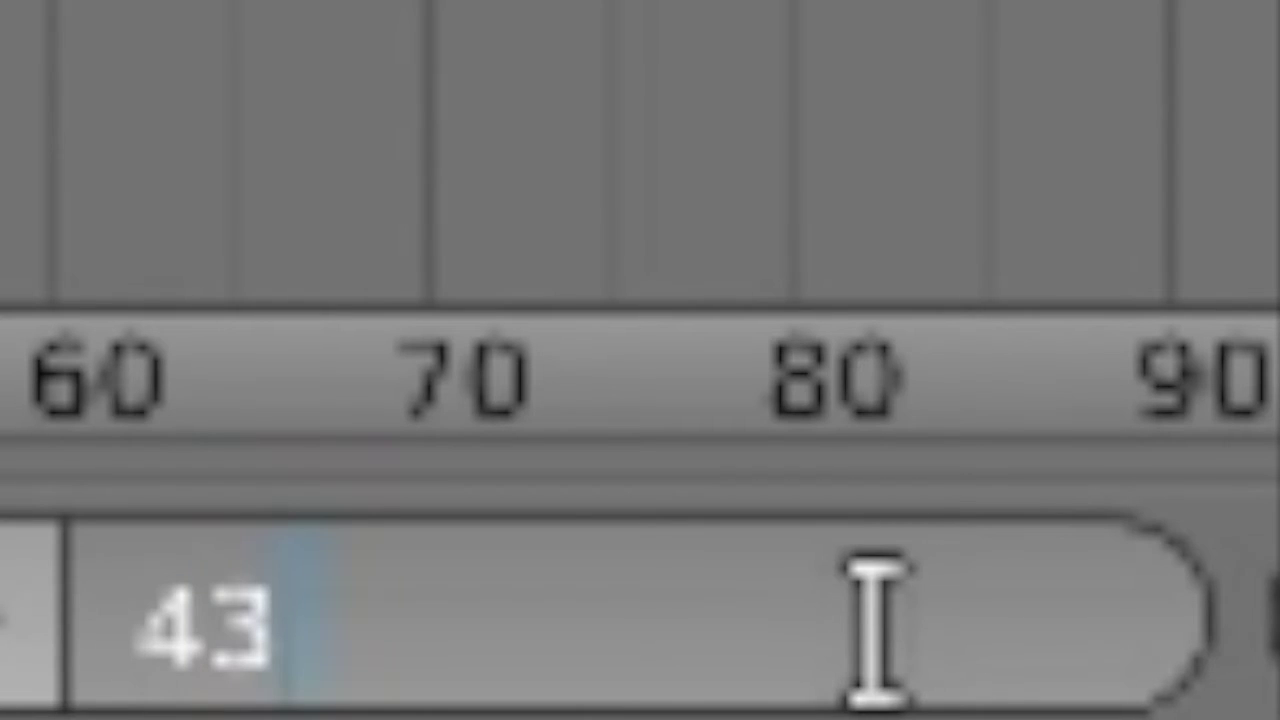
key(Return)
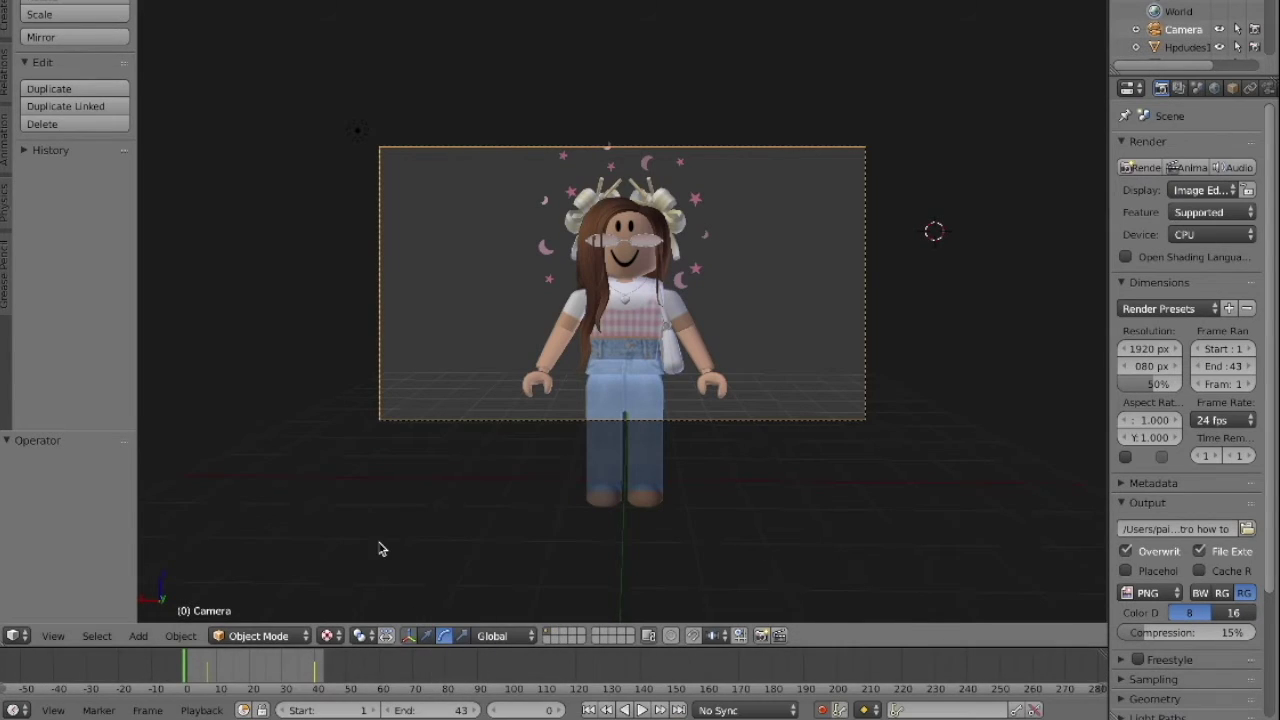
click(643, 710)
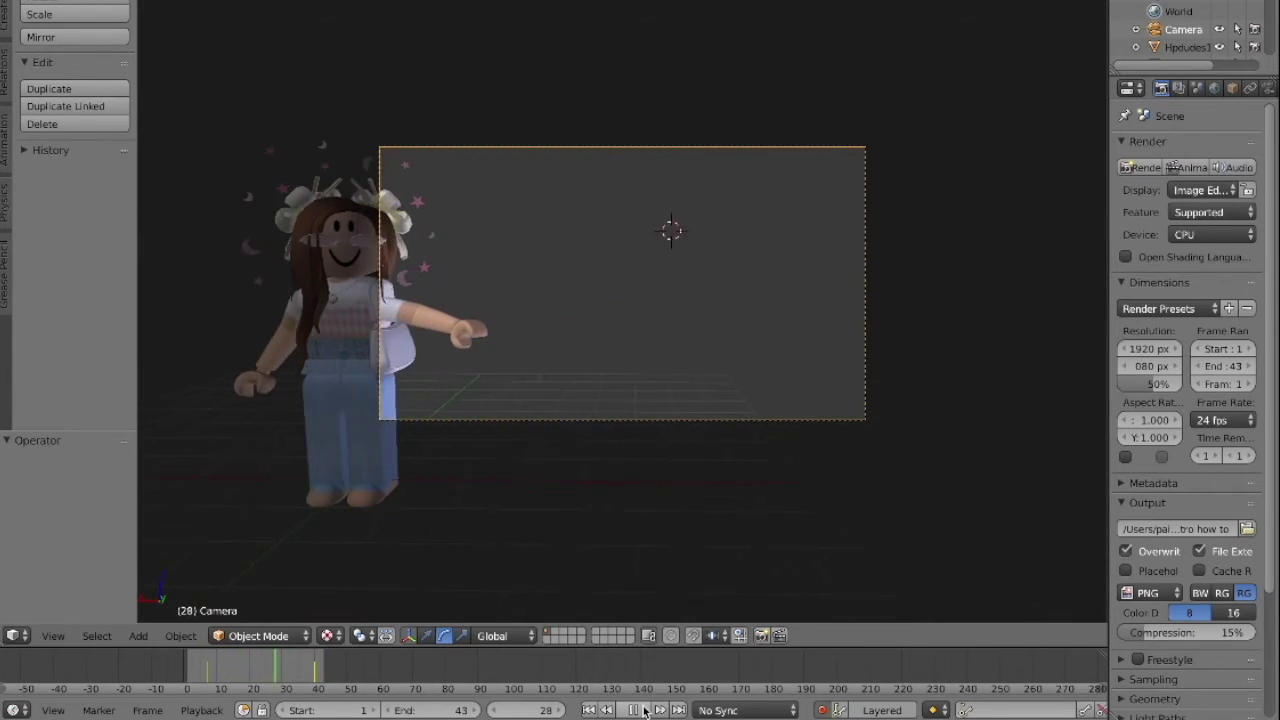
click(643, 711)
drag(264, 672, 184, 665)
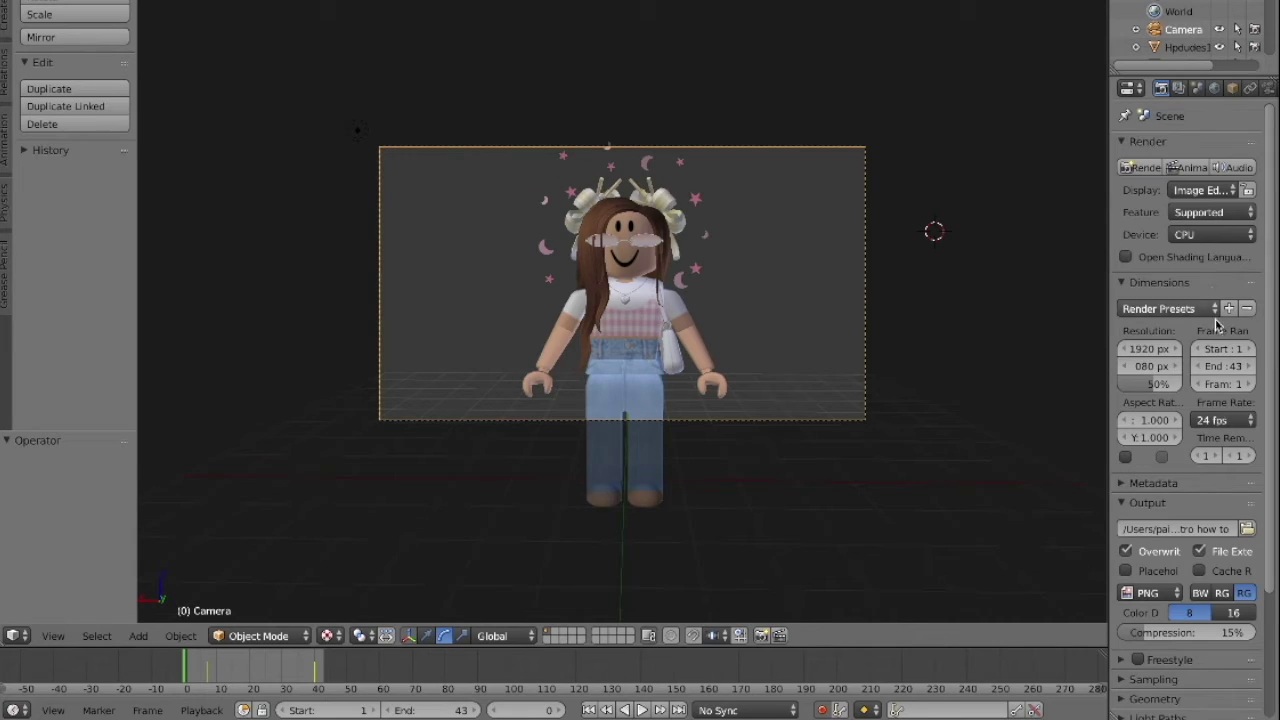
- Enable Denoising for the render layer and start rendering the animation
click(1179, 90)
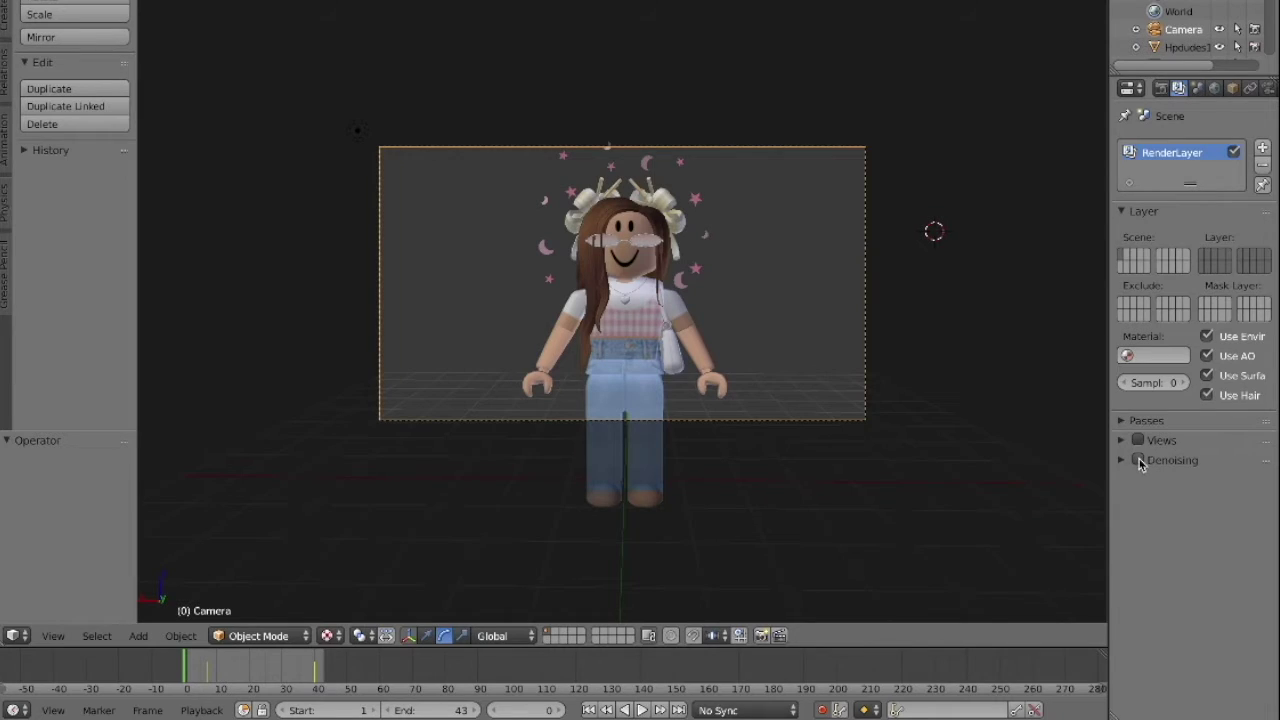
click(1138, 460)
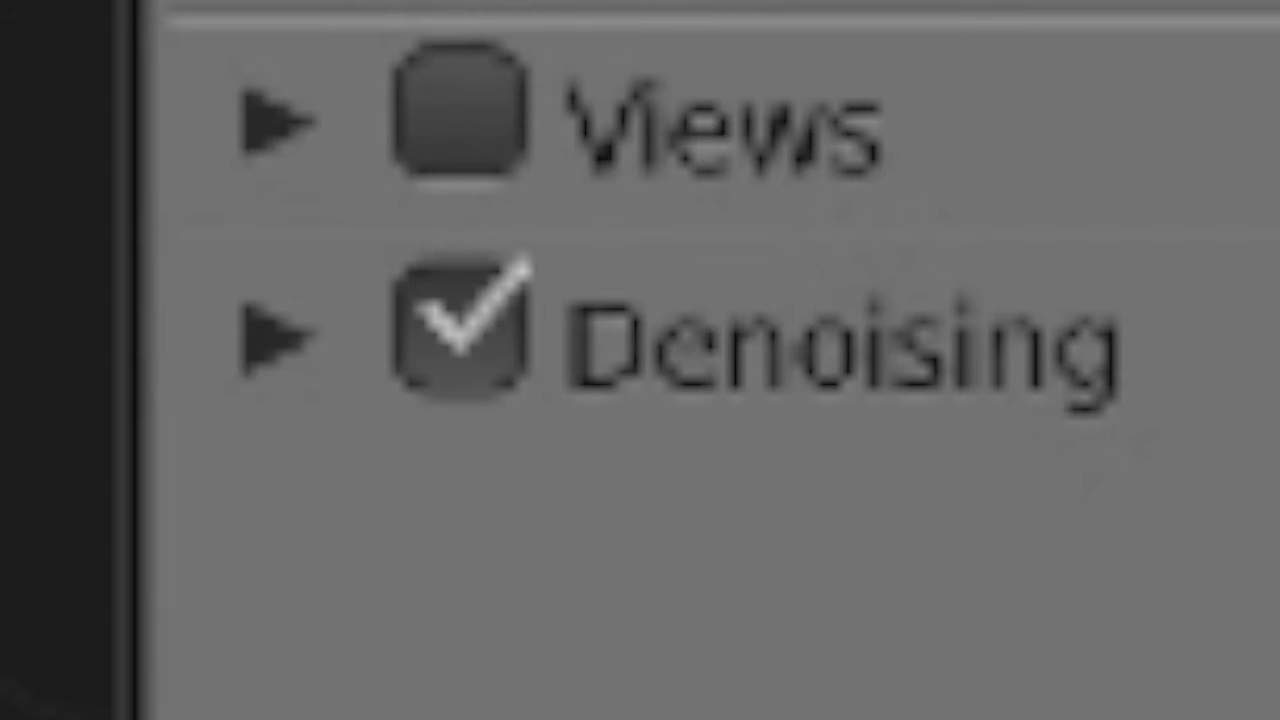
click(1161, 89)
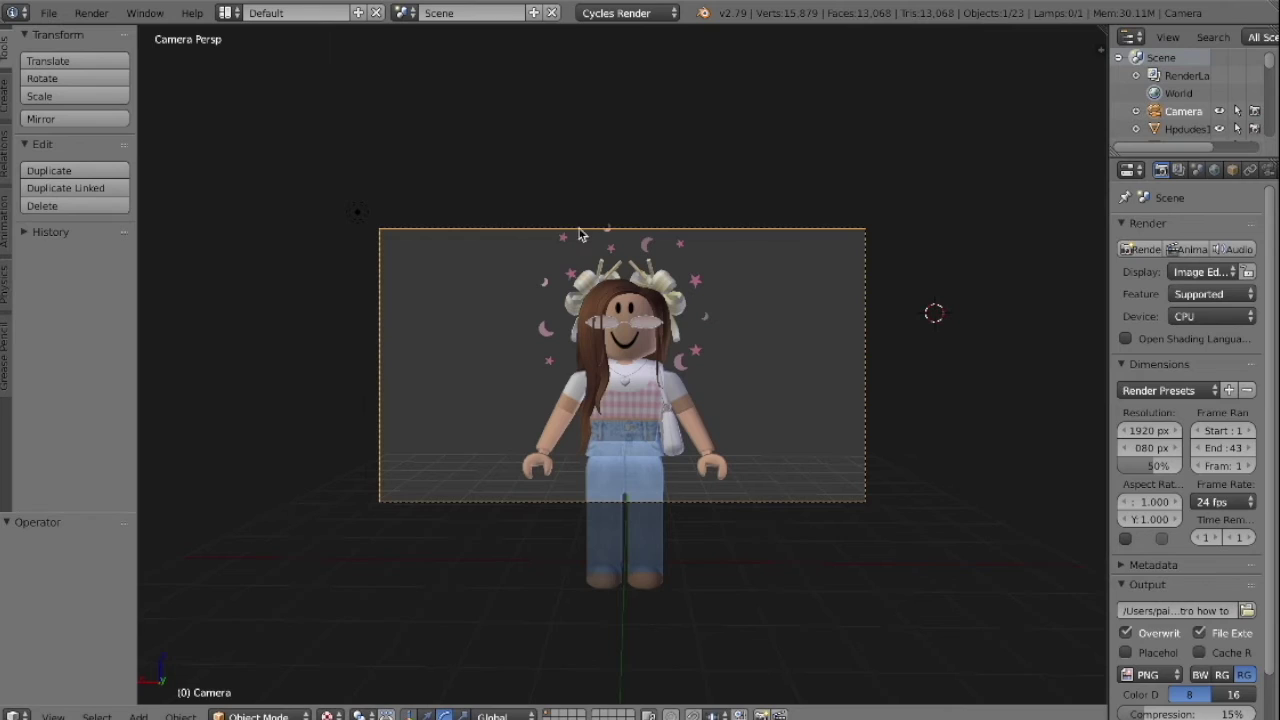
click(91, 12)
click(1188, 250)
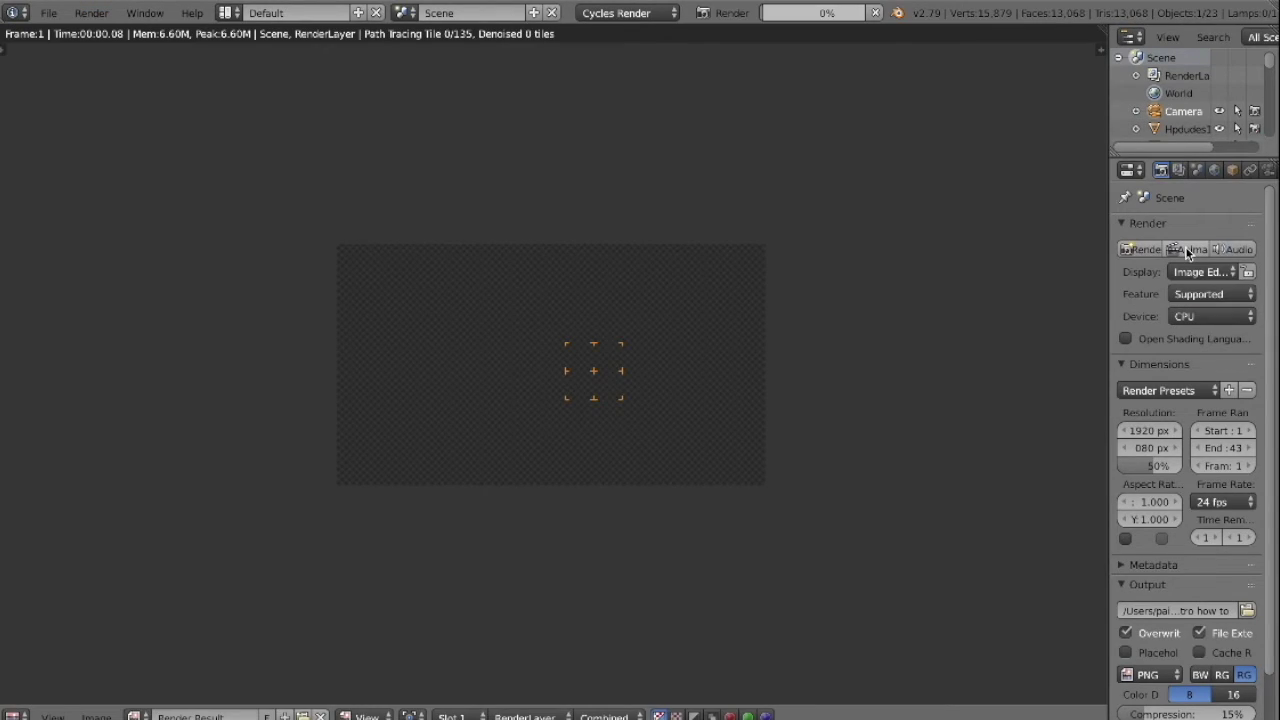